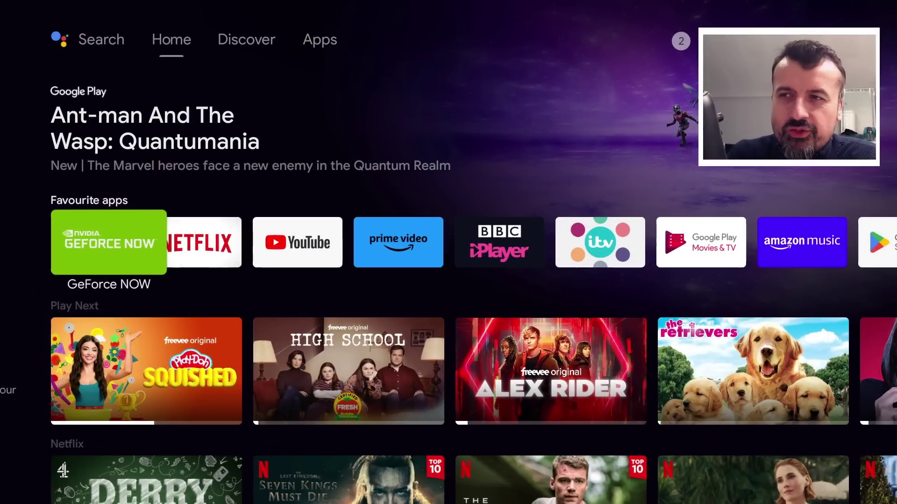
- Browse the home rows: favourite apps, Play Next, Netflix recommendations and My apps
{"action": "key", "text": "Right"}
{"action": "key", "text": "Right"}
{"action": "key", "text": "Right"}
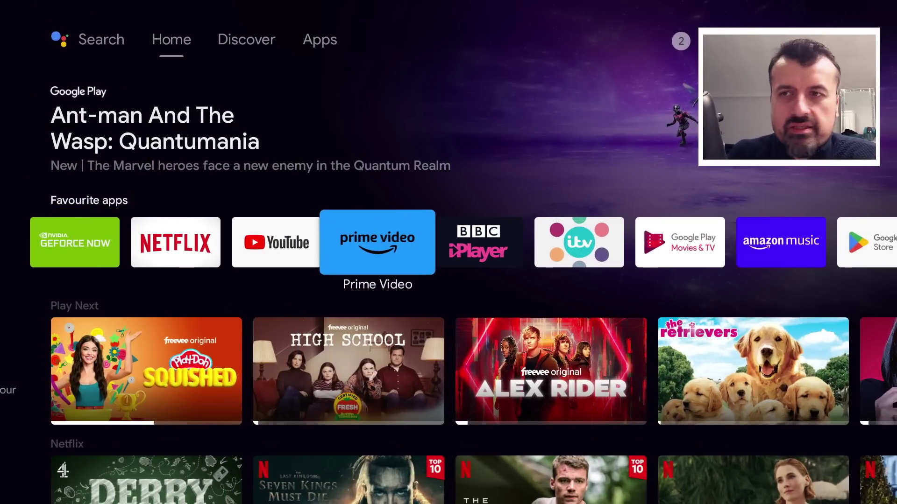
{"action": "key", "text": "Down"}
{"action": "key", "text": "Down"}
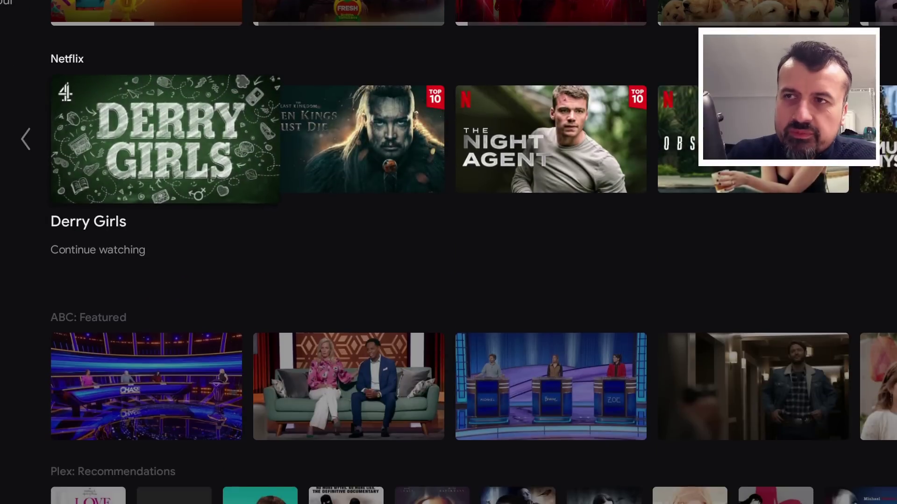
{"action": "key", "text": "Down"}
{"action": "key", "text": "Down"}
{"action": "key", "text": "Up"}
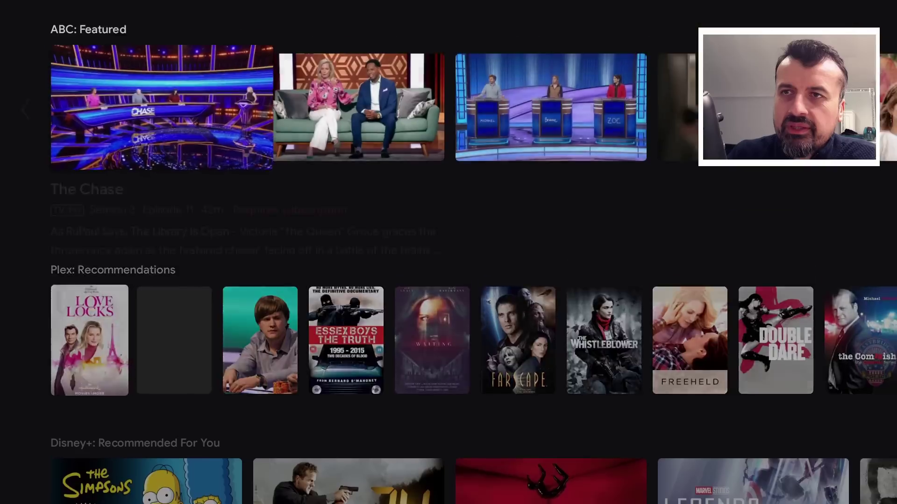
{"action": "key", "text": "Up"}
{"action": "key", "text": "Up"}
{"action": "key", "text": "Up"}
{"action": "key", "text": "Up"}
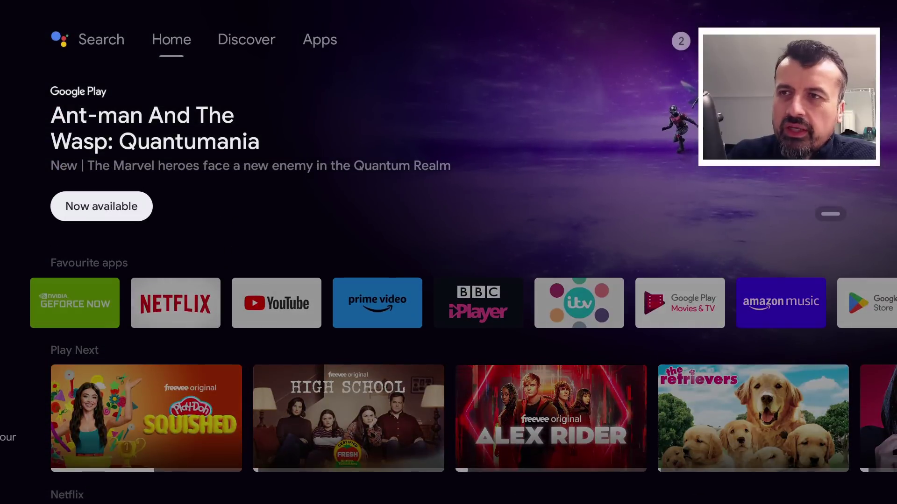
{"action": "key", "text": "Down"}
{"action": "key", "text": "Right"}
{"action": "key", "text": "Right"}
{"action": "key", "text": "Right"}
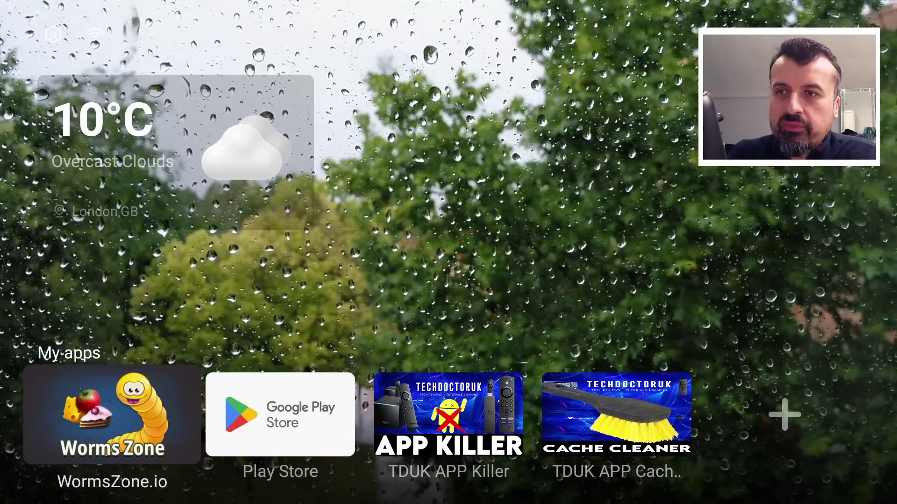
{"action": "key", "text": "Right"}
- Scroll through the full installed Apps list, then return to the launcher home screen
{"action": "key", "text": "Down"}
{"action": "key", "text": "Down"}
{"action": "key", "text": "Down"}
{"action": "key", "text": "Down"}
{"action": "key", "text": "Down"}
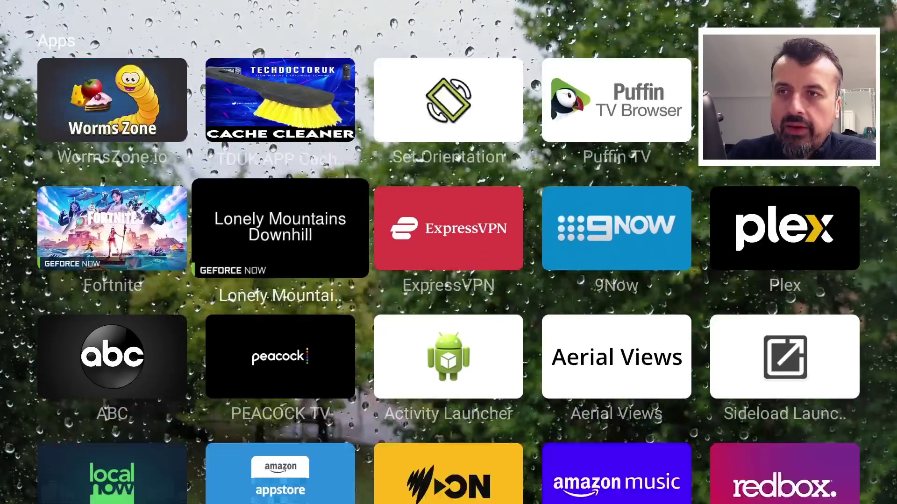
{"action": "key", "text": "Right"}
{"action": "key", "text": "Right"}
{"action": "key", "text": "Up"}
{"action": "key", "text": "Up"}
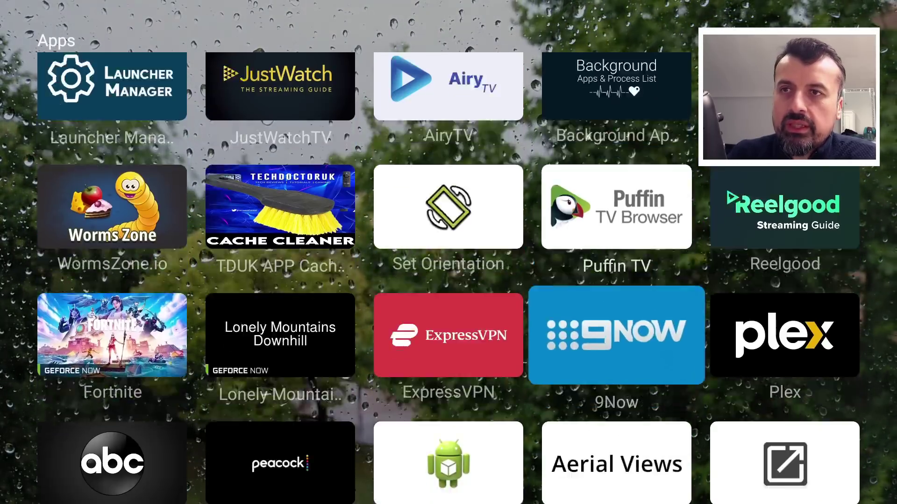
{"action": "key", "text": "Up"}
{"action": "key", "text": "Escape"}
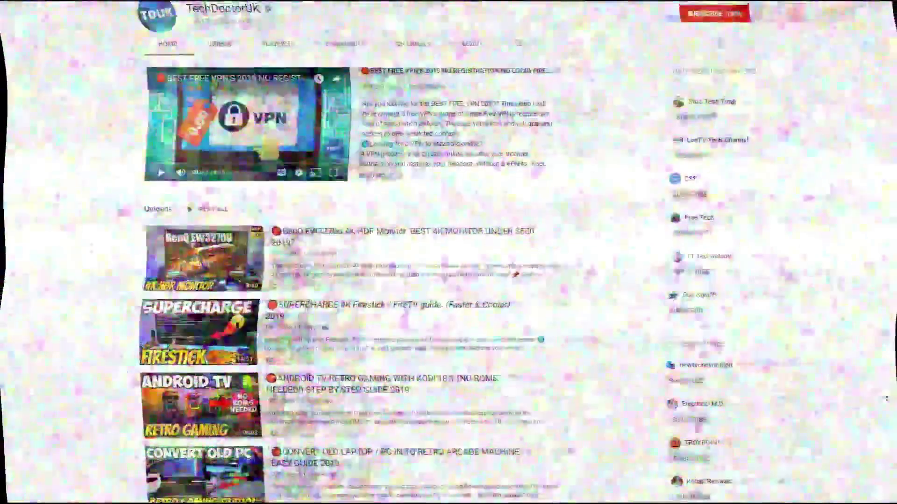
- Subscribe to TechDoctorUK on YouTube and set the bell to All notifications
{"action": "scroll", "coordinate": [883, 397], "scroll_direction": "up", "scroll_amount": 3}
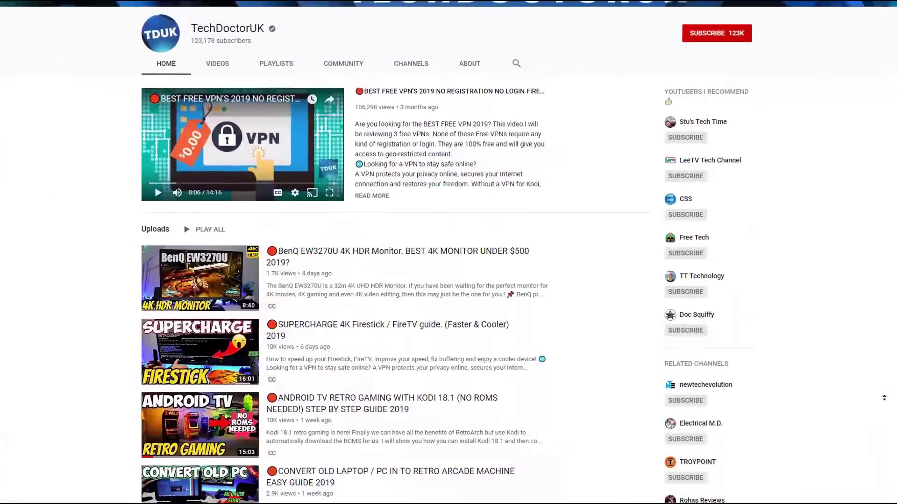
{"action": "scroll", "coordinate": [880, 396], "scroll_direction": "up", "scroll_amount": 2}
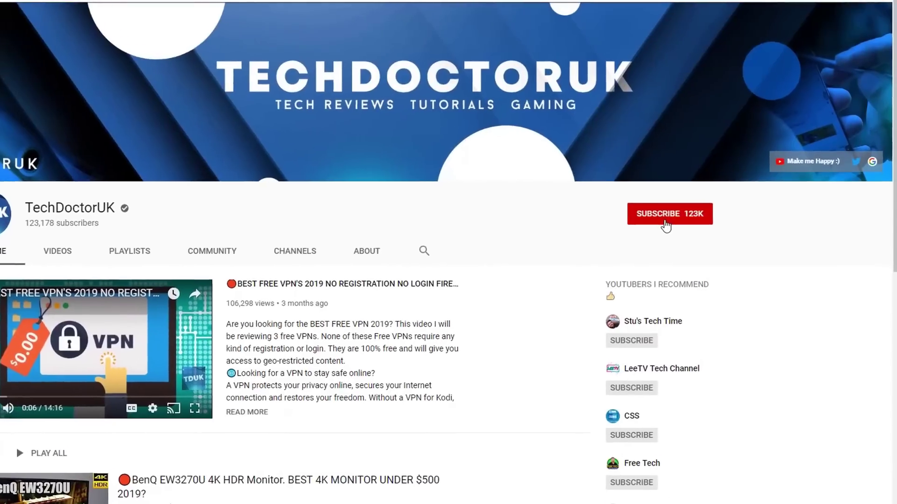
{"action": "left_click", "coordinate": [709, 194]}
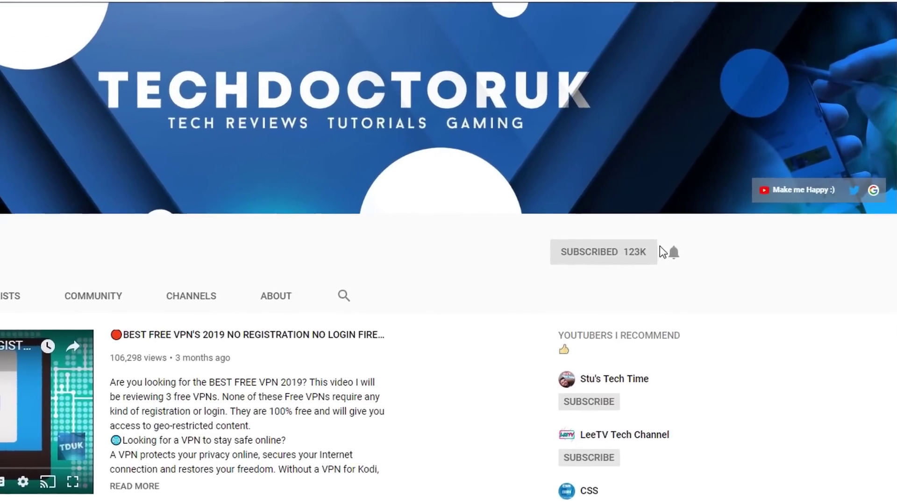
{"action": "left_click", "coordinate": [659, 271]}
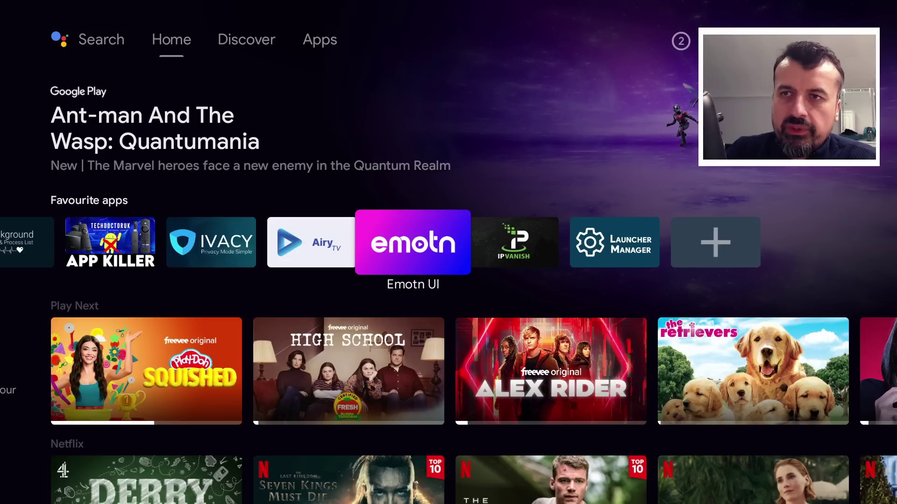
- Launch Emotn UI from Favourite apps and allow access to photos, media and files
{"action": "key", "text": "Return"}
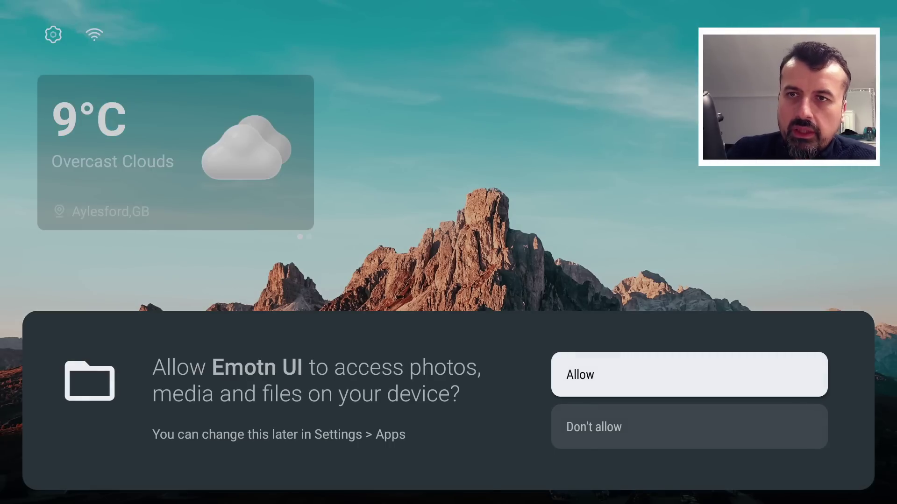
{"action": "key", "text": "Return"}
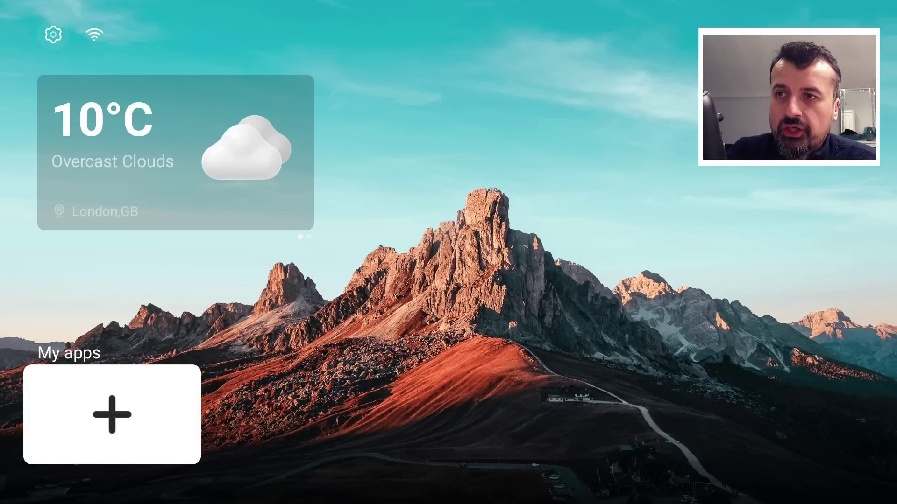
{"action": "key", "text": "Return"}
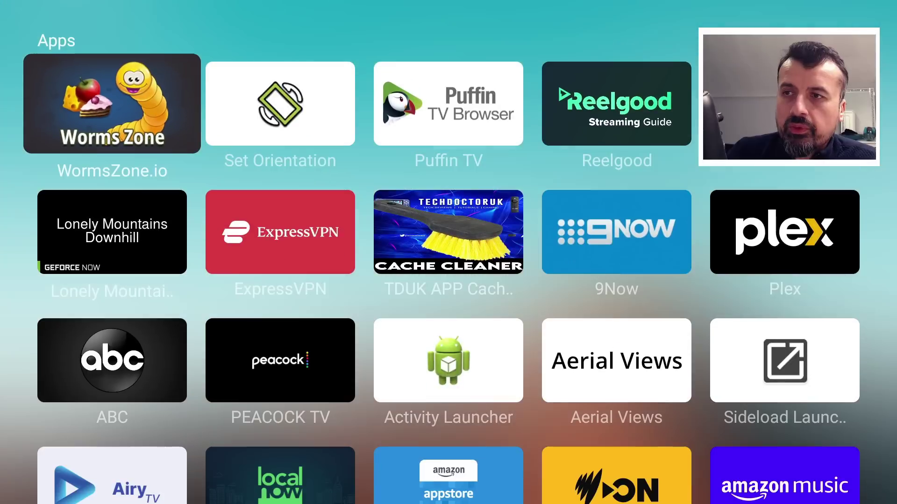
{"action": "key", "text": "Down"}
{"action": "key", "text": "Down"}
{"action": "key", "text": "Down"}
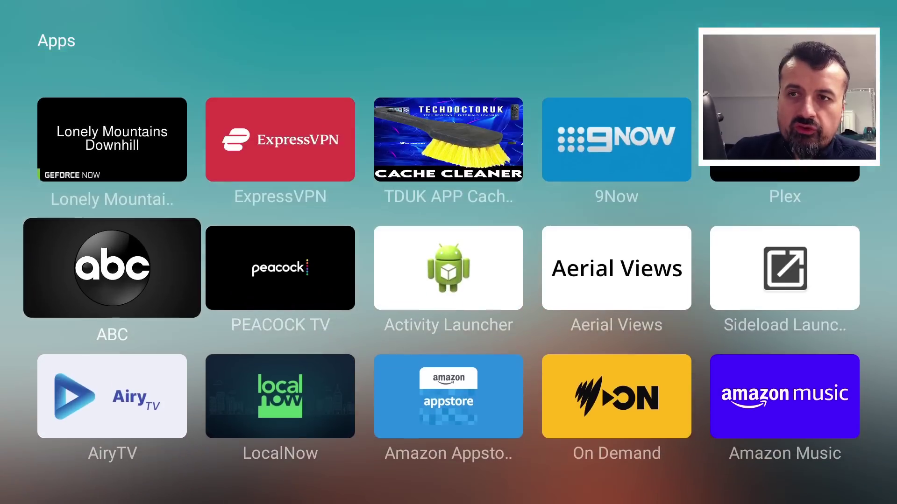
{"action": "key", "text": "Down"}
{"action": "key", "text": "Down"}
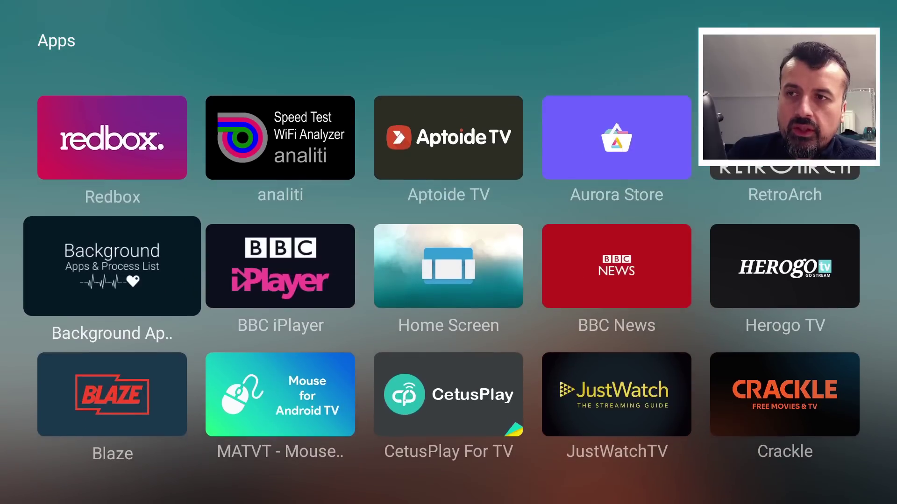
{"action": "key", "text": "Right"}
{"action": "key", "text": "Down"}
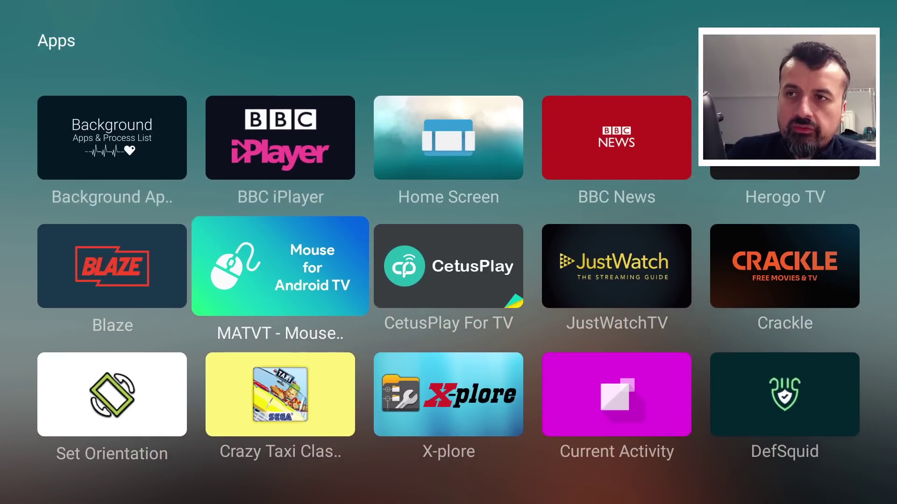
{"action": "key", "text": "Left"}
{"action": "key", "text": "Right"}
{"action": "key", "text": "Right"}
{"action": "key", "text": "Down"}
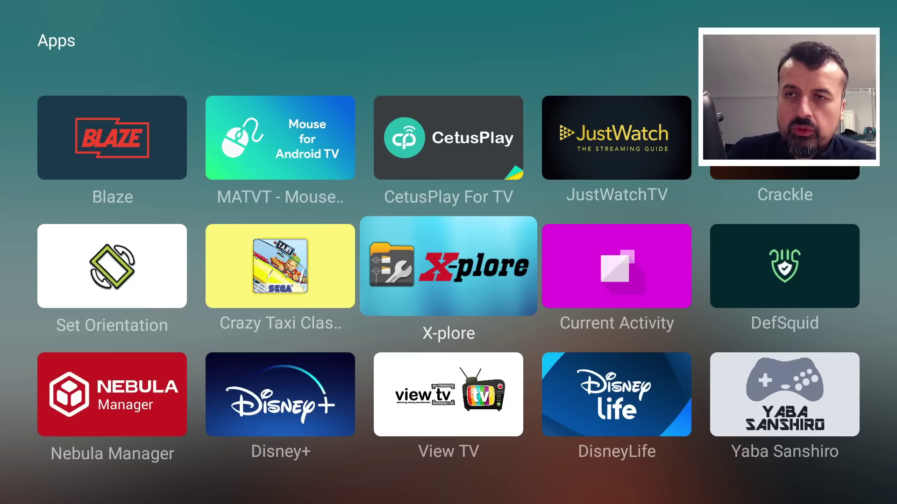
{"action": "key", "text": "Return"}
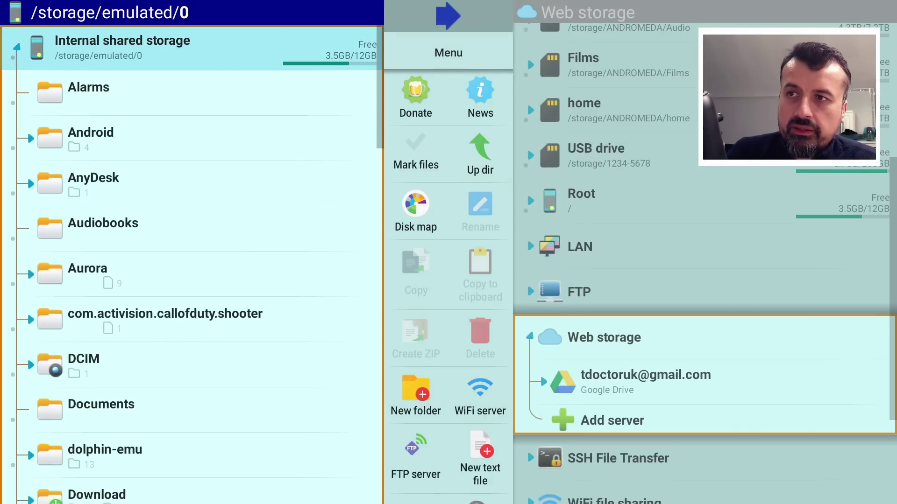
{"action": "key", "text": "Escape"}
{"action": "key", "text": "Down"}
{"action": "key", "text": "Up"}
{"action": "key", "text": "Escape"}
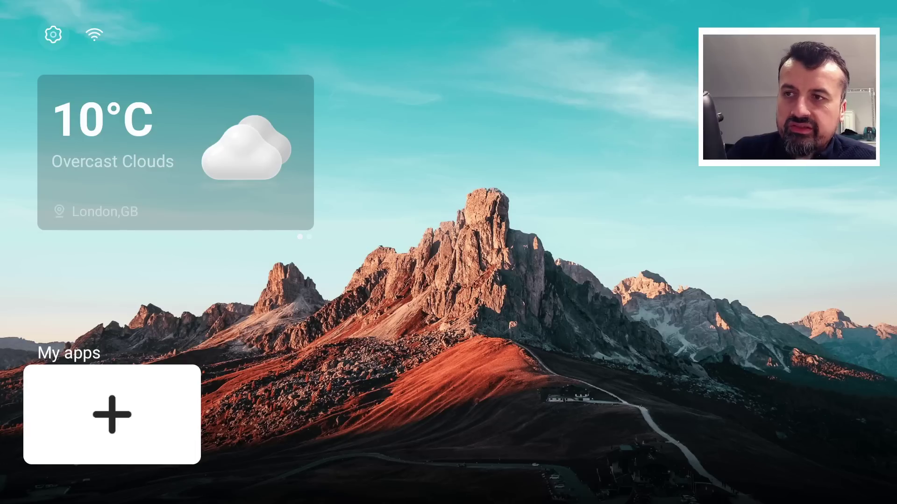
- Add Plex to the My apps row
{"action": "key", "text": "Return"}
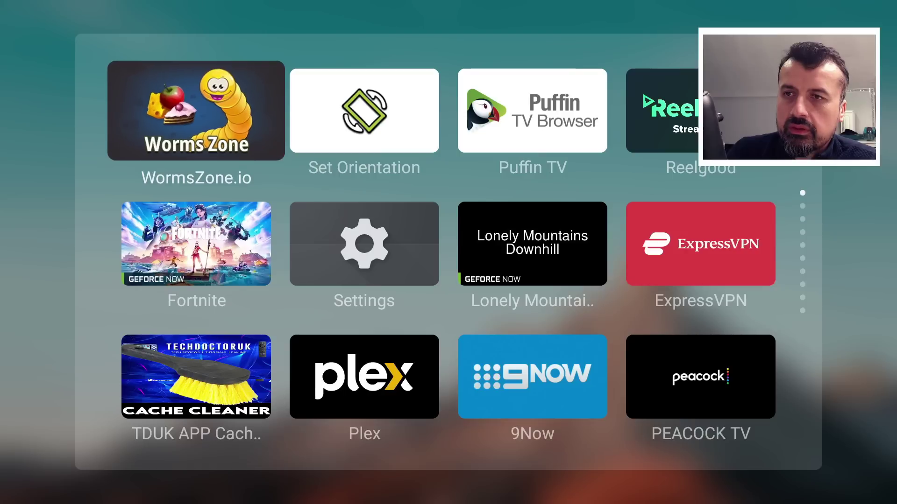
{"action": "key", "text": "Down"}
{"action": "key", "text": "Right"}
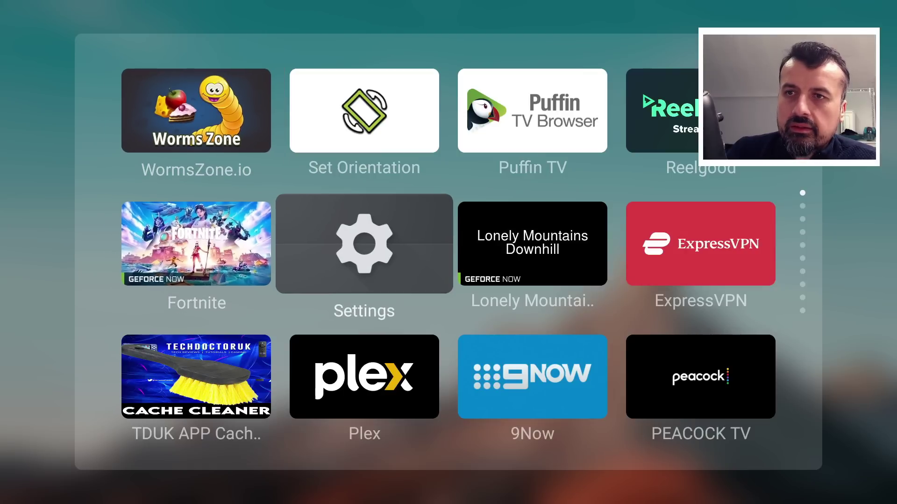
{"action": "key", "text": "Down"}
{"action": "key", "text": "Return"}
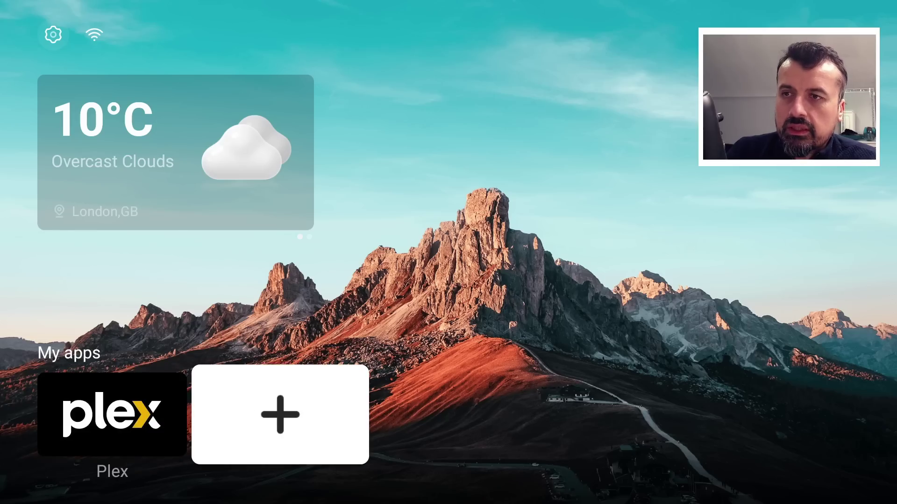
- Add IPVanish to the My apps row
{"action": "key", "text": "Return"}
{"action": "key", "text": "Down"}
{"action": "key", "text": "Down"}
{"action": "key", "text": "Down"}
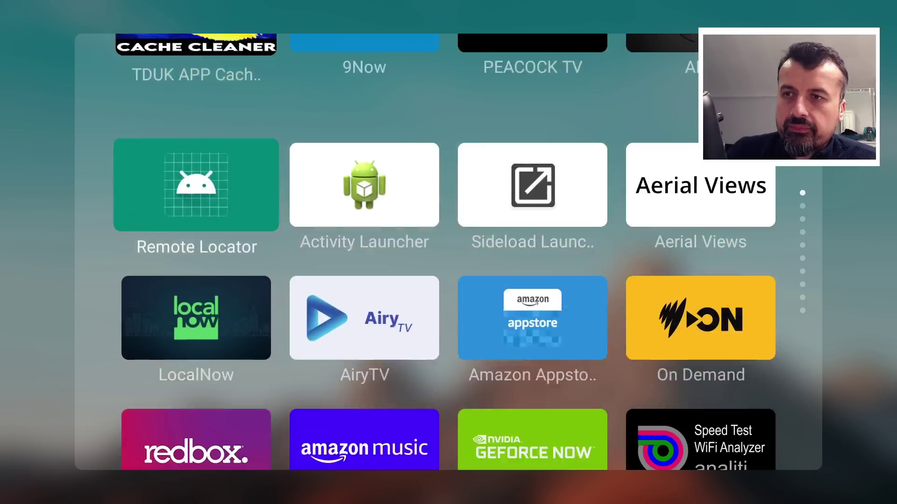
- Add Netflix to the My apps row from the installed apps list
{"action": "key", "text": "Down"}
{"action": "key", "text": "Down"}
{"action": "key", "text": "Down"}
{"action": "key", "text": "Down"}
{"action": "key", "text": "Down"}
{"action": "key", "text": "Return"}
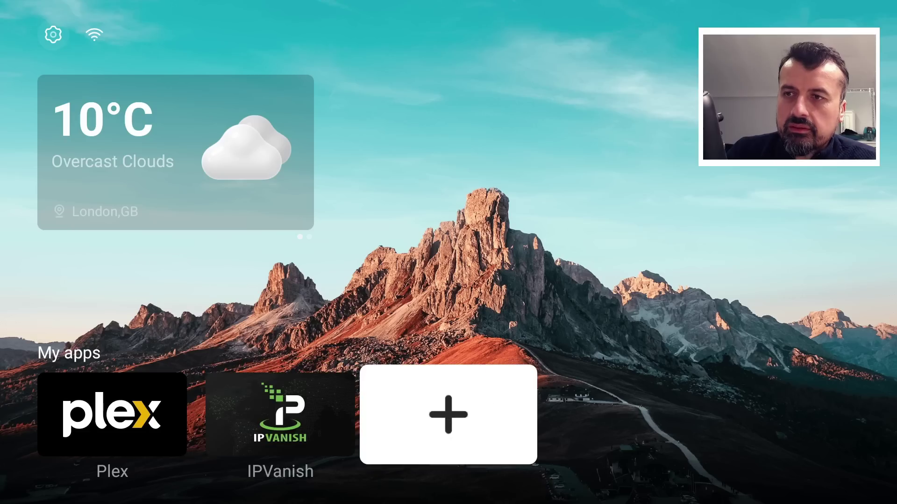
{"action": "key", "text": "Return"}
{"action": "key", "text": "Down"}
{"action": "key", "text": "Down"}
{"action": "key", "text": "Down"}
{"action": "key", "text": "Down"}
{"action": "key", "text": "Down"}
{"action": "key", "text": "Down"}
{"action": "key", "text": "Down"}
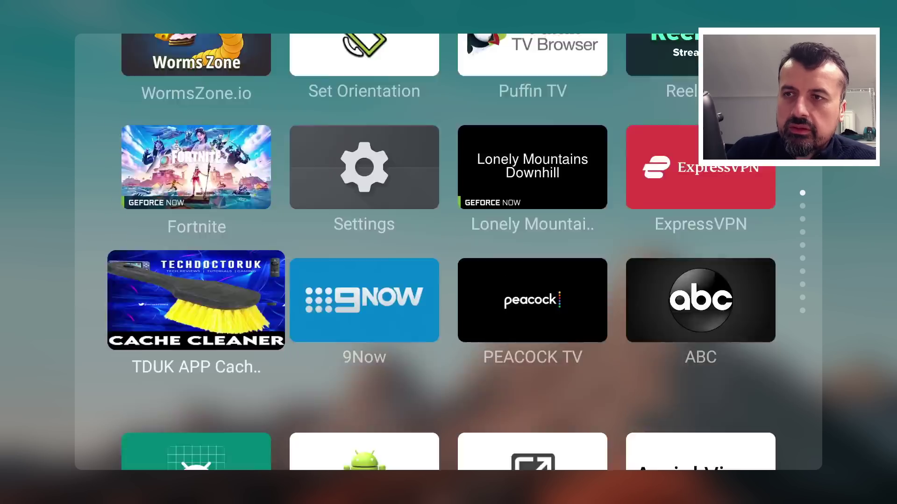
{"action": "key", "text": "Down"}
{"action": "key", "text": "Down"}
{"action": "key", "text": "Down"}
{"action": "key", "text": "Down"}
{"action": "key", "text": "Down"}
{"action": "key", "text": "Down"}
{"action": "key", "text": "Down"}
{"action": "key", "text": "Down"}
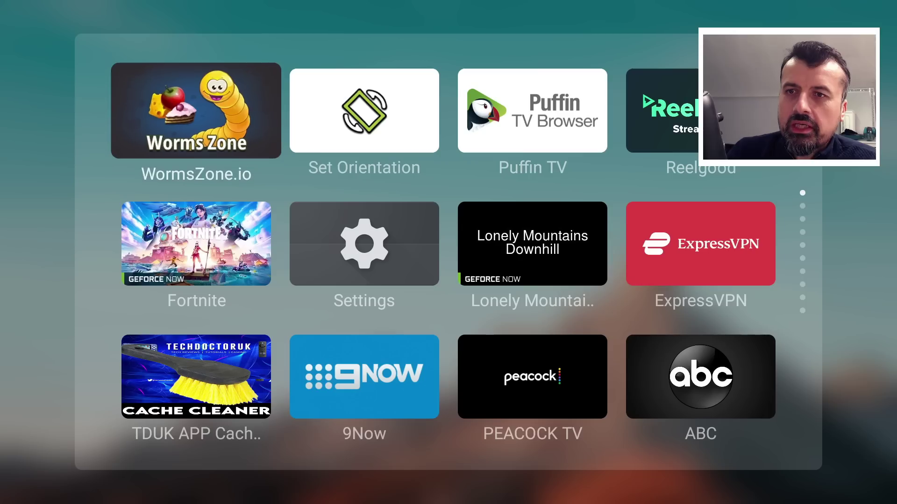
{"action": "key", "text": "Down"}
{"action": "key", "text": "Down"}
{"action": "key", "text": "Down"}
{"action": "key", "text": "Down"}
{"action": "key", "text": "Down"}
{"action": "key", "text": "Down"}
{"action": "key", "text": "Down"}
{"action": "key", "text": "Down"}
{"action": "key", "text": "Down"}
{"action": "key", "text": "Down"}
{"action": "key", "text": "Down"}
{"action": "key", "text": "Down"}
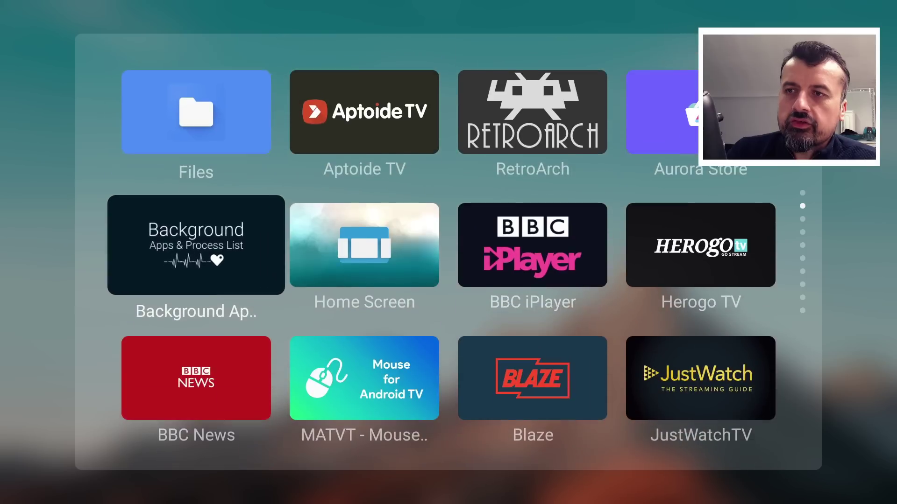
{"action": "key", "text": "Right"}
{"action": "key", "text": "Right"}
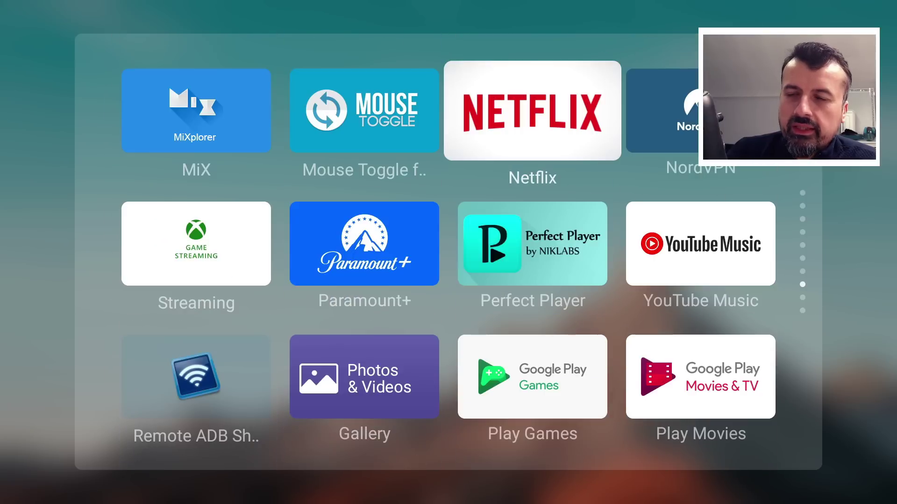
{"action": "key", "text": "Return"}
- Use the empty slot at the end of My apps to add LocalNow
{"action": "key", "text": "Left"}
{"action": "key", "text": "Left"}
{"action": "key", "text": "Left"}
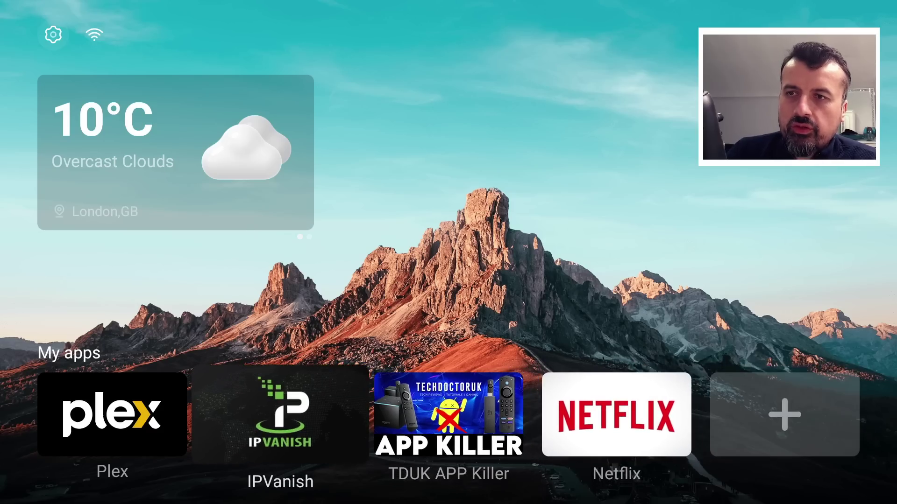
{"action": "key", "text": "Left"}
{"action": "key", "text": "Right"}
{"action": "key", "text": "Right"}
{"action": "key", "text": "Right"}
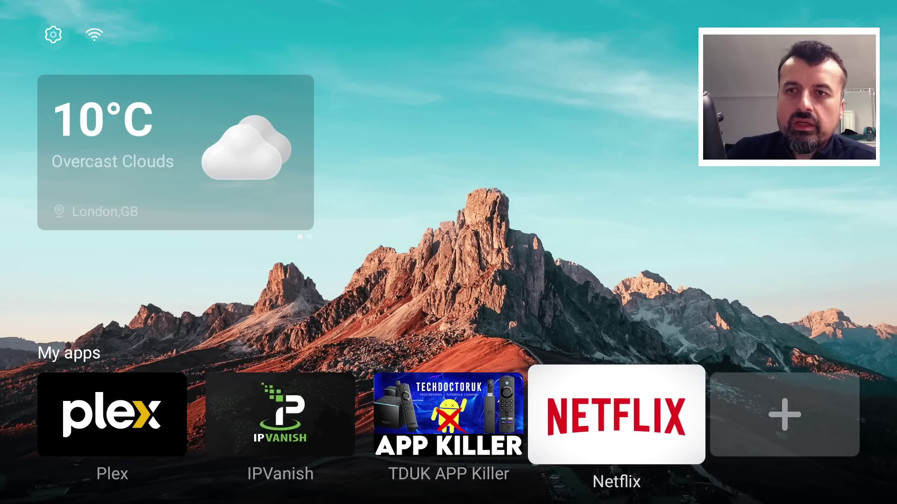
{"action": "key", "text": "Right"}
{"action": "key", "text": "Return"}
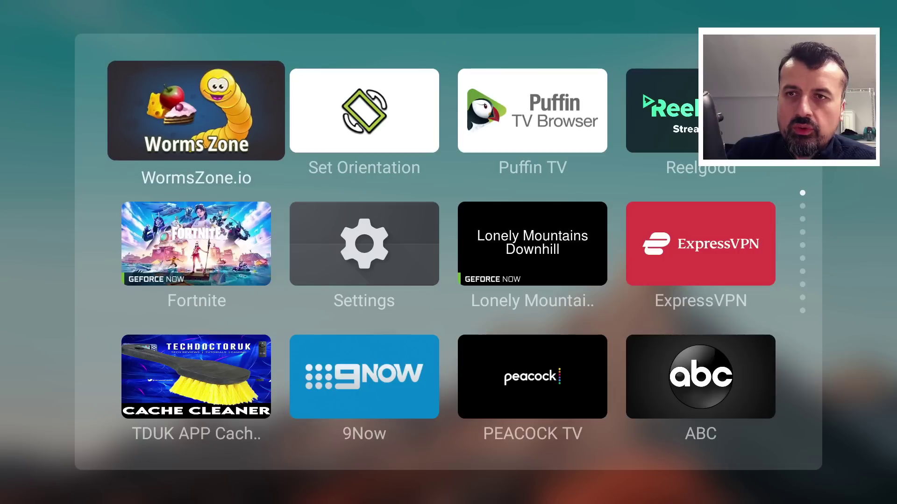
{"action": "key", "text": "Down"}
{"action": "key", "text": "Down"}
{"action": "key", "text": "Right"}
{"action": "key", "text": "Right"}
{"action": "key", "text": "Down"}
{"action": "key", "text": "Escape"}
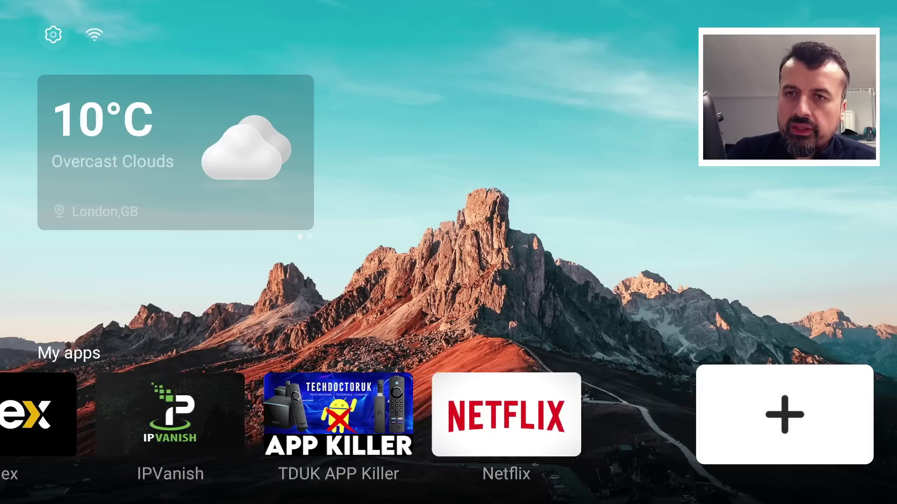
- Check that My apps now holds Plex, IPVanish, TDUK APP Killer, Netflix and LocalNow
{"action": "key", "text": "Right"}
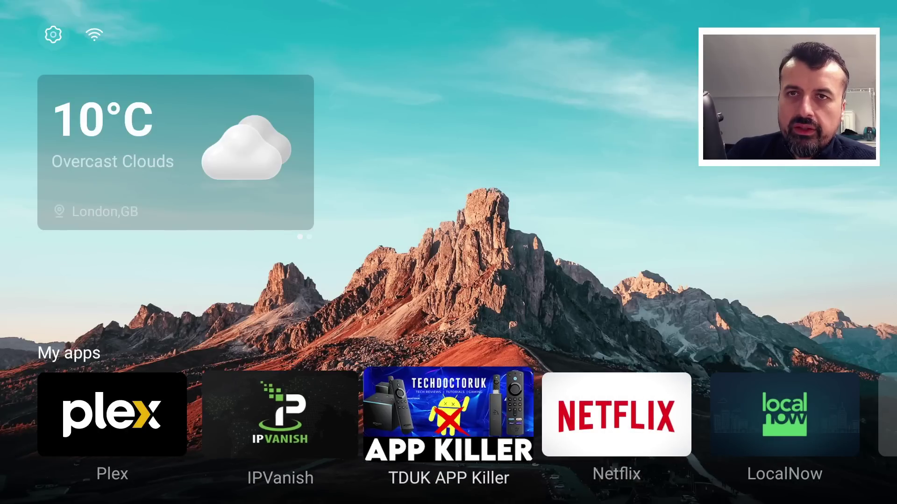
{"action": "key", "text": "Right"}
{"action": "key", "text": "Left"}
{"action": "key", "text": "Left"}
{"action": "key", "text": "Left"}
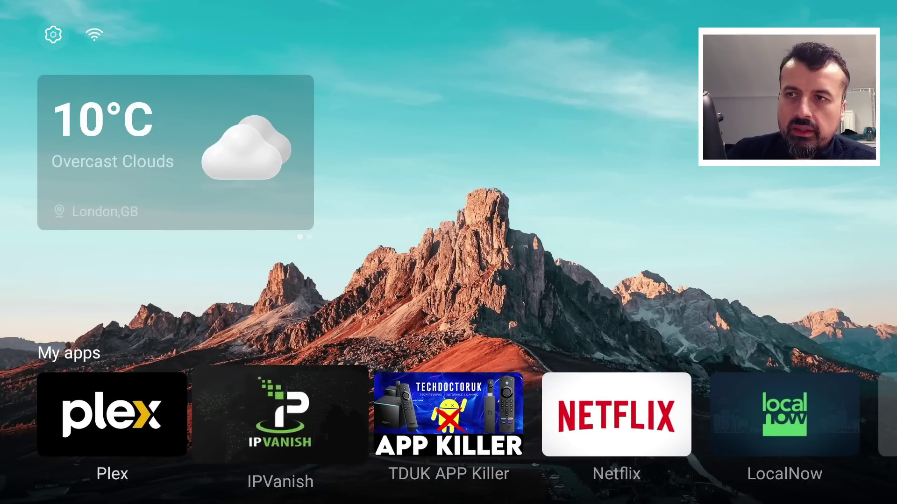
{"action": "key", "text": "Right"}
{"action": "key", "text": "Right"}
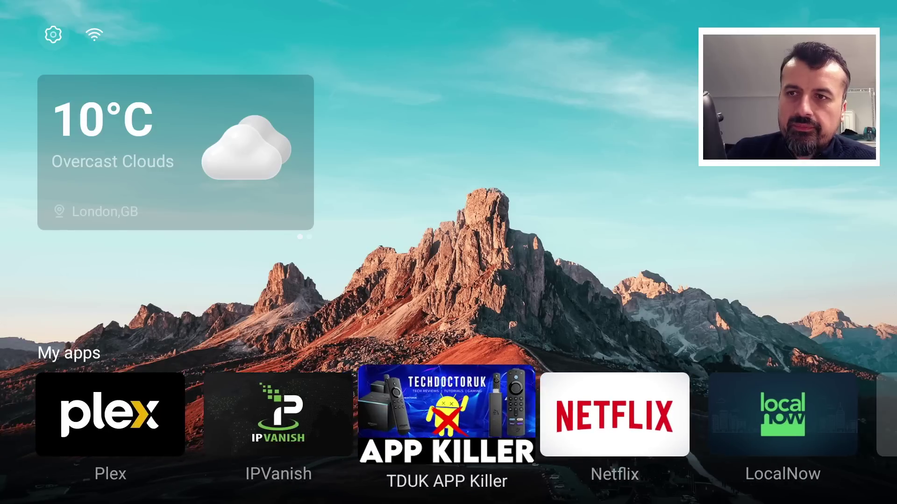
- Go down through the Apps grid to its last row and focus the Wallpaper app
{"action": "key", "text": "Left"}
{"action": "key", "text": "Down"}
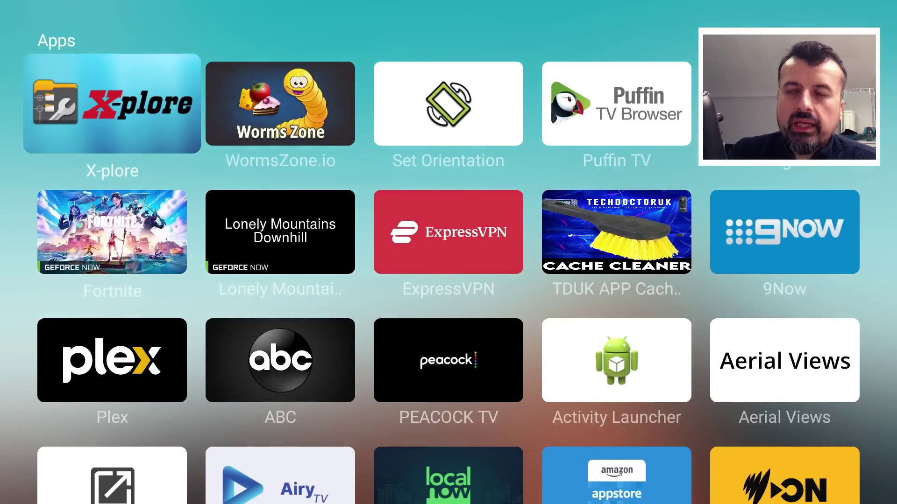
{"action": "key", "text": "Escape"}
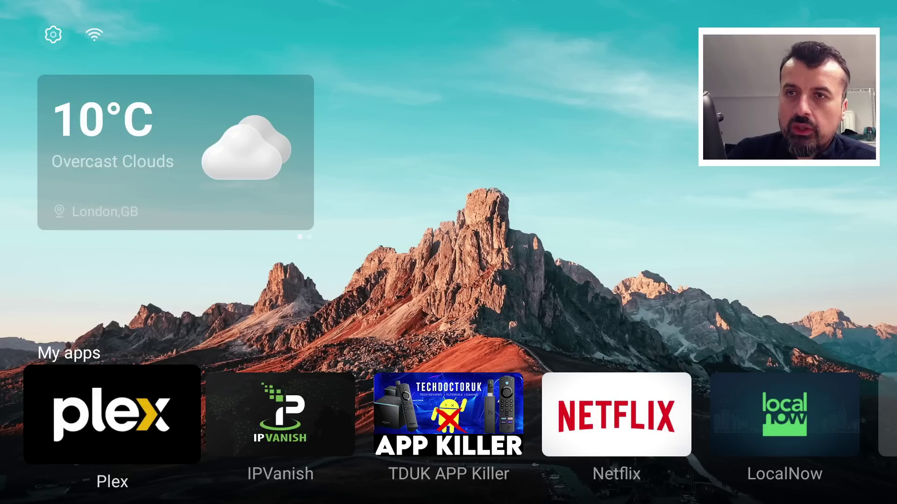
{"action": "key", "text": "Down"}
{"action": "key", "text": "Down"}
{"action": "key", "text": "Down"}
{"action": "key", "text": "Down"}
{"action": "key", "text": "Down"}
{"action": "key", "text": "Down"}
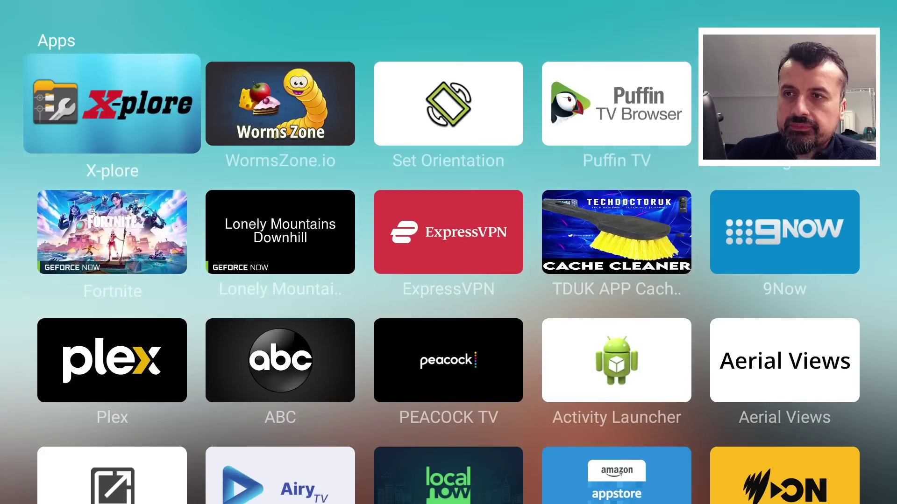
{"action": "key", "text": "Down"}
{"action": "key", "text": "Down"}
{"action": "key", "text": "Down"}
{"action": "key", "text": "Down"}
{"action": "key", "text": "Down"}
{"action": "key", "text": "Down"}
{"action": "key", "text": "Down"}
{"action": "key", "text": "Down"}
{"action": "key", "text": "Down"}
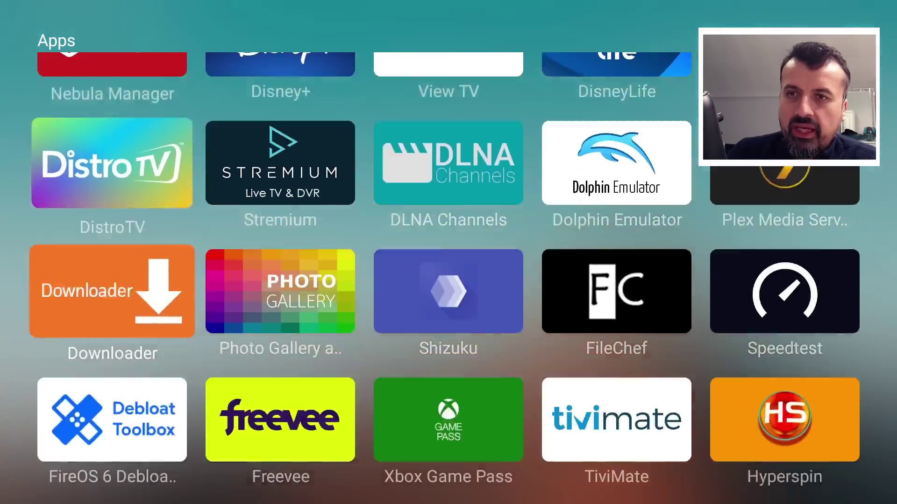
{"action": "key", "text": "Down"}
{"action": "key", "text": "Down"}
{"action": "key", "text": "Down"}
{"action": "key", "text": "Down"}
{"action": "key", "text": "Down"}
{"action": "key", "text": "Down"}
{"action": "key", "text": "Down"}
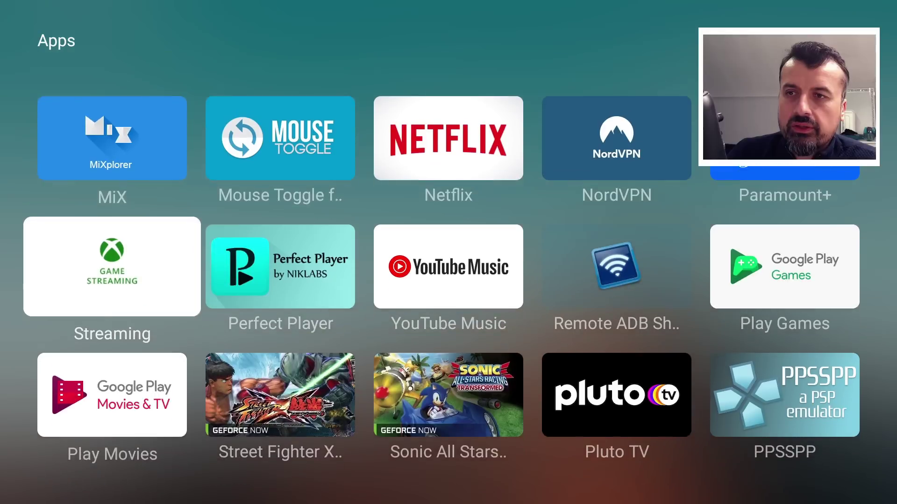
{"action": "key", "text": "Right"}
{"action": "key", "text": "Right"}
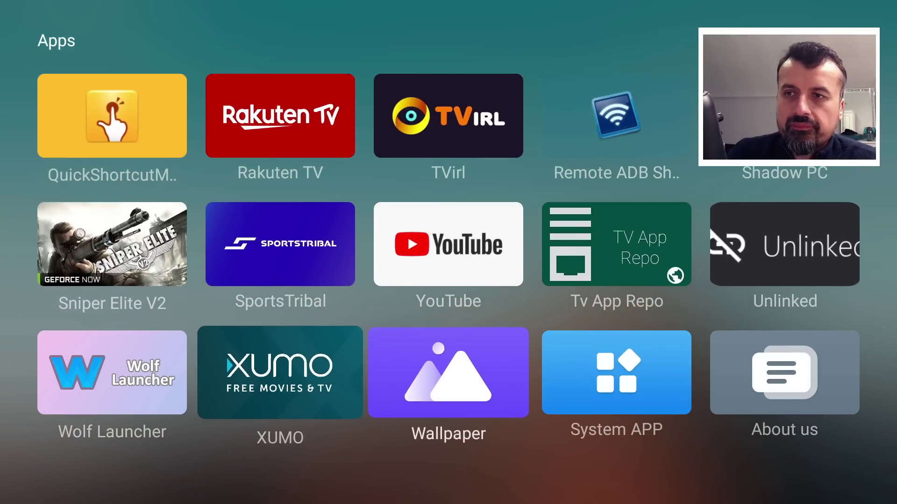
- Launch Wallpaper and look over the Static and Combination options, ending back on Dynamic
{"action": "key", "text": "Return"}
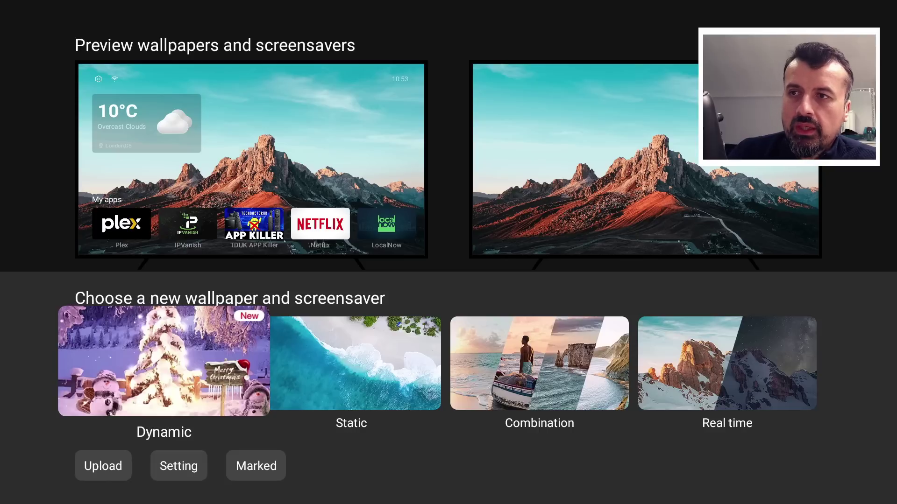
{"action": "key", "text": "Right"}
{"action": "key", "text": "Left"}
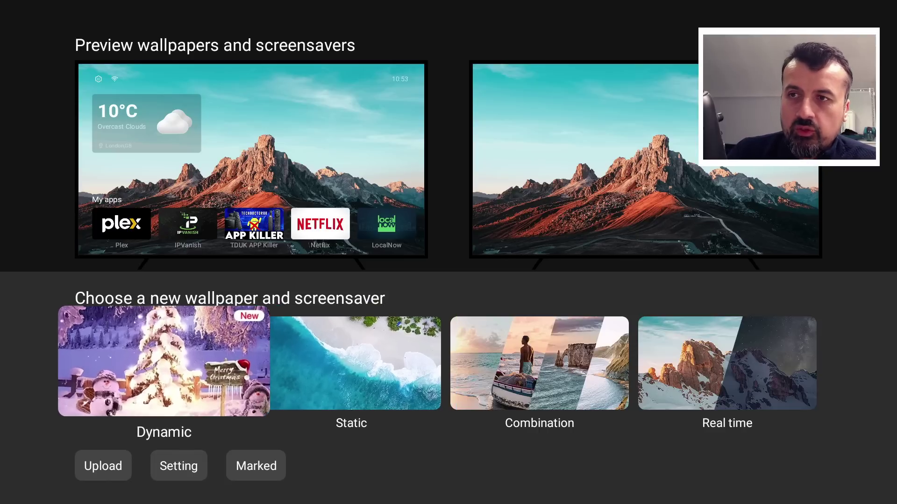
{"action": "key", "text": "Right"}
{"action": "key", "text": "Right"}
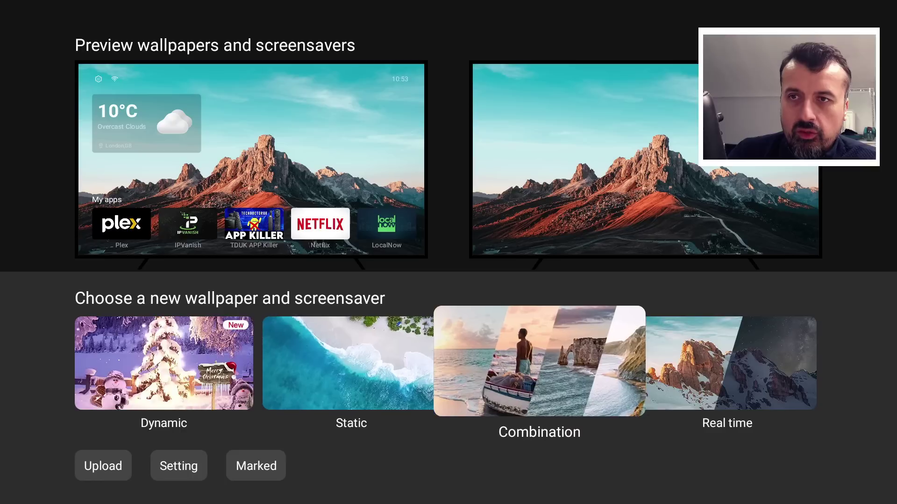
{"action": "key", "text": "Right"}
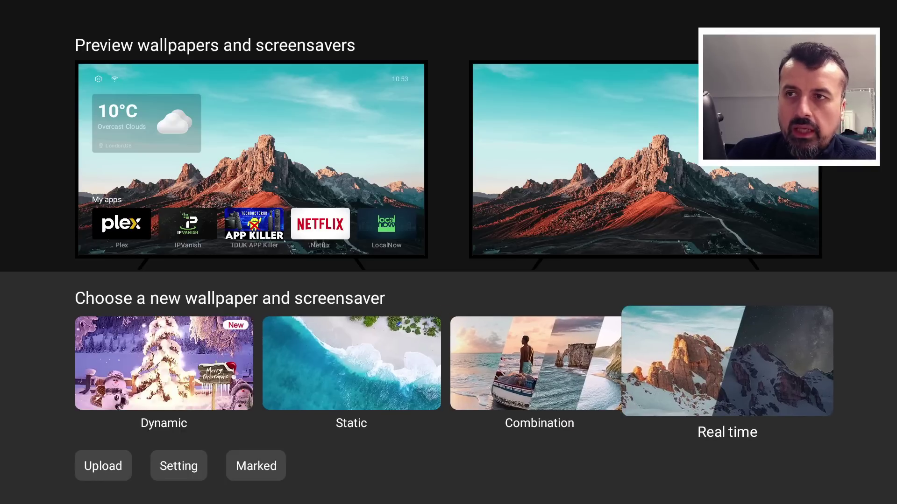
{"action": "key", "text": "Left"}
{"action": "key", "text": "Left"}
{"action": "key", "text": "Left"}
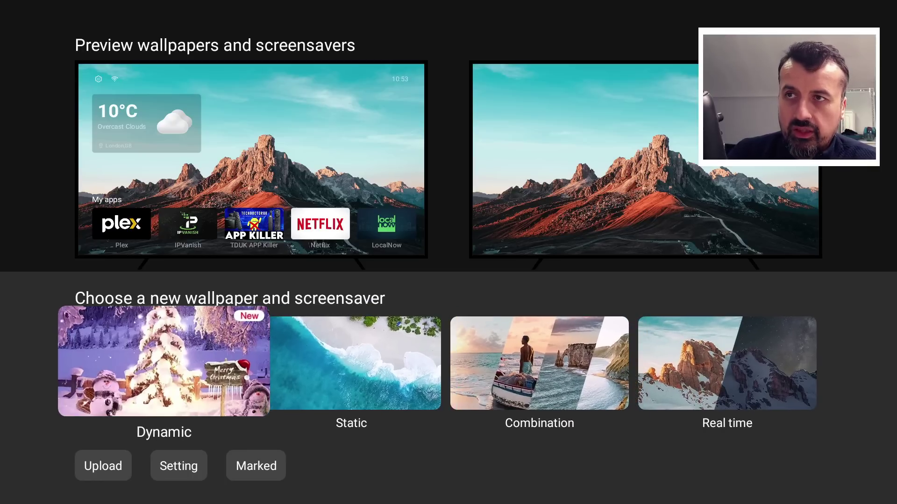
- Open Dynamic wallpapers, pick the Snow category and preview the snowy river wallpaper full-screen
{"action": "key", "text": "Return"}
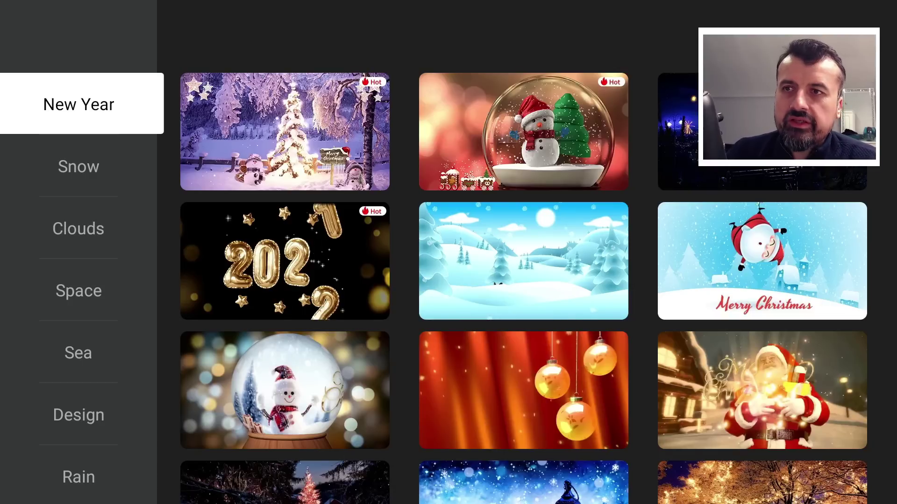
{"action": "key", "text": "Down"}
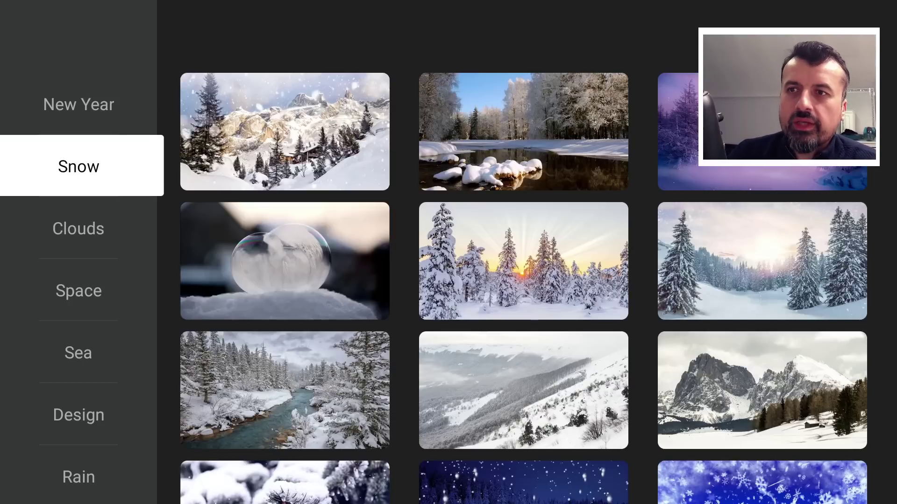
{"action": "key", "text": "Down"}
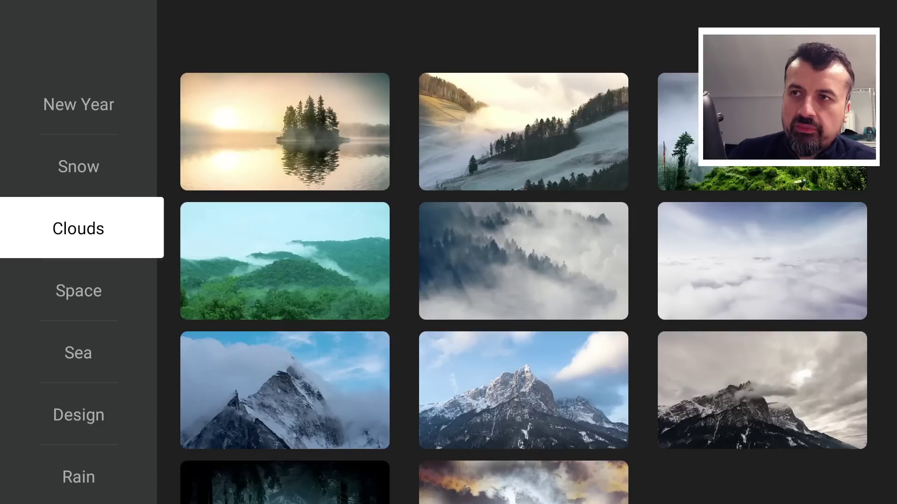
{"action": "key", "text": "Up"}
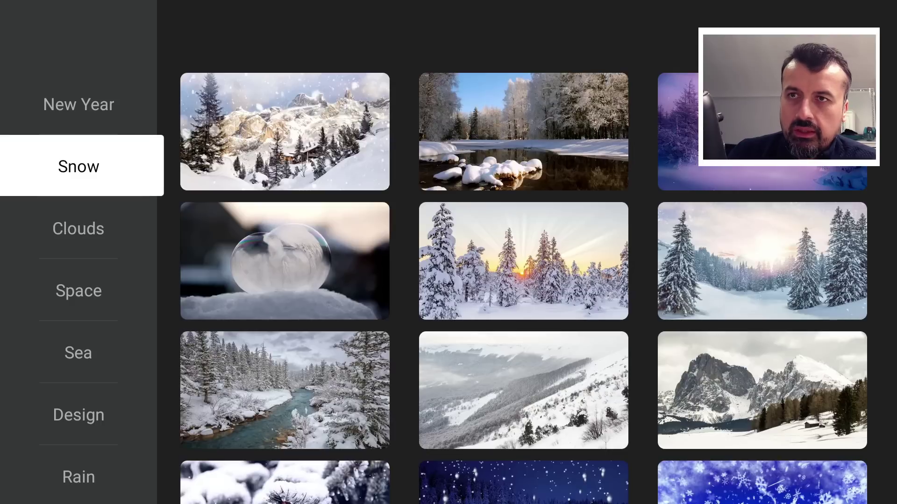
{"action": "key", "text": "Right"}
{"action": "key", "text": "Down"}
{"action": "key", "text": "Down"}
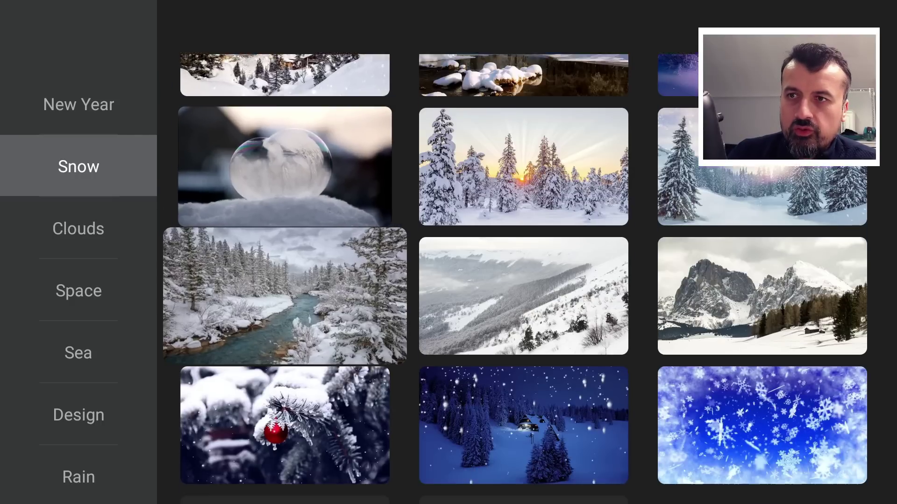
{"action": "key", "text": "Return"}
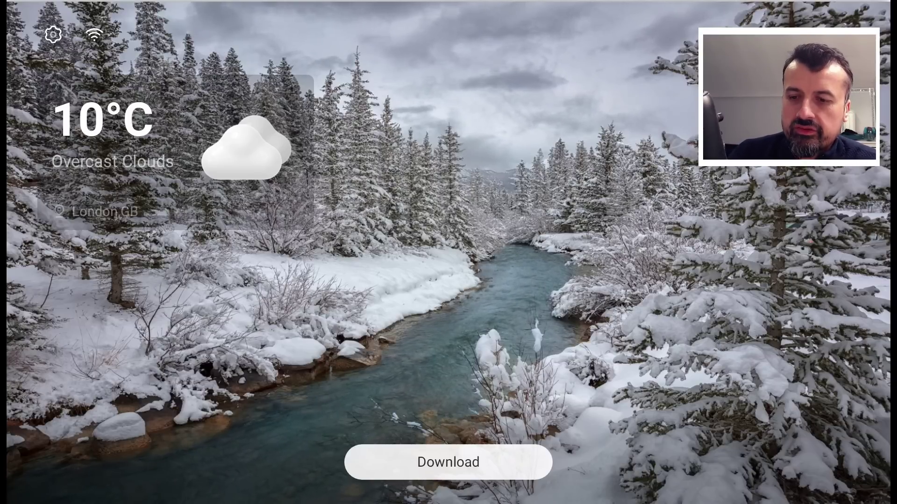
- Leave the snow preview, browse Space, then preview the beach video in the Sea category
{"action": "key", "text": "Escape"}
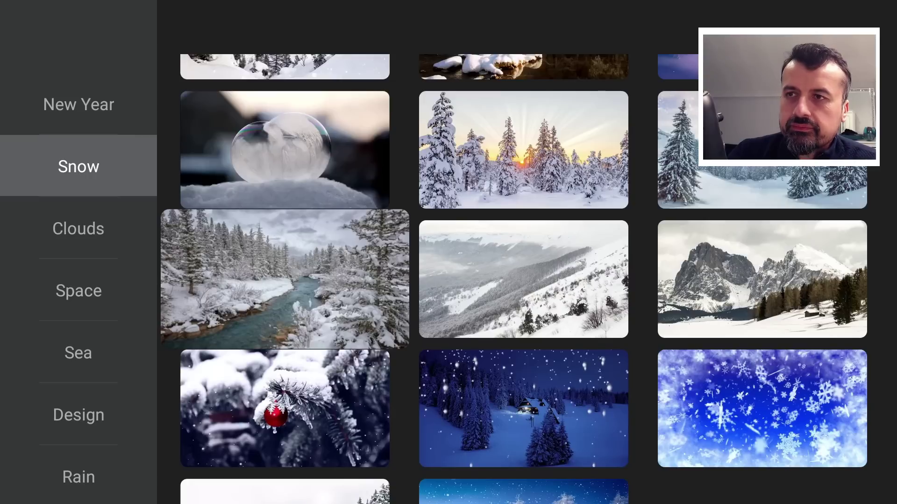
{"action": "key", "text": "Down"}
{"action": "key", "text": "Left"}
{"action": "key", "text": "Down"}
{"action": "key", "text": "Down"}
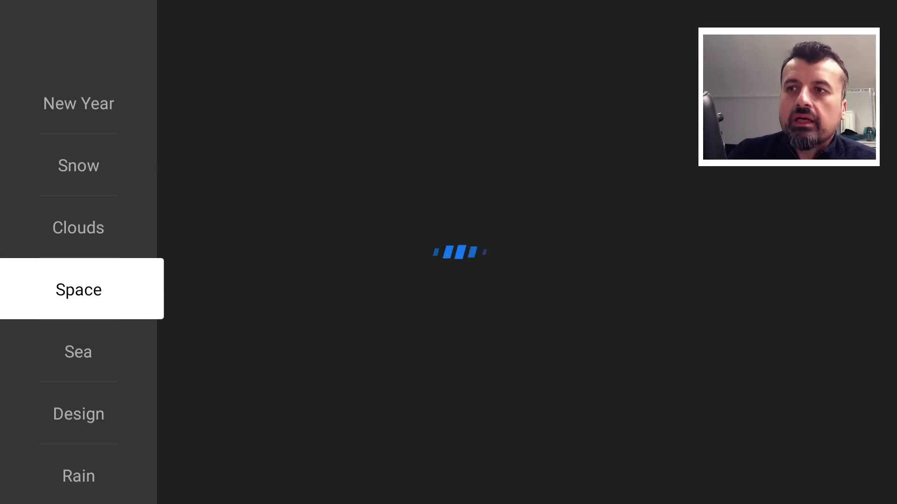
{"action": "key", "text": "Right"}
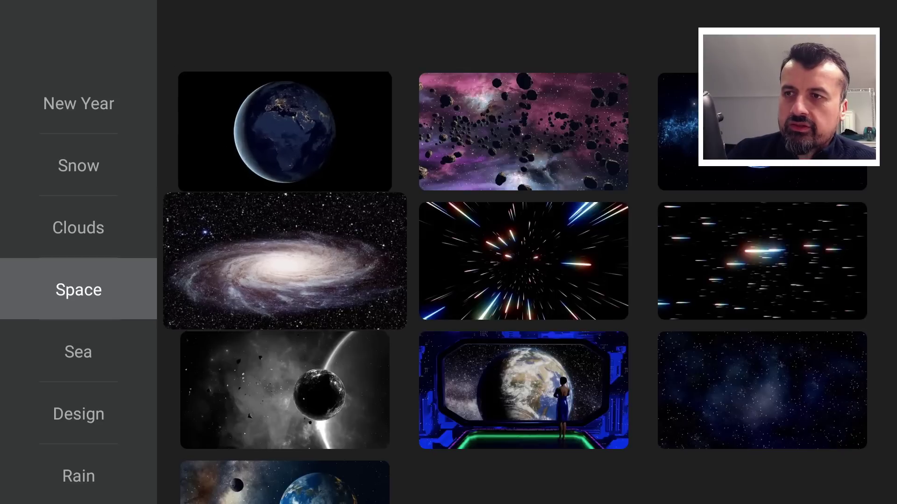
{"action": "key", "text": "Left"}
{"action": "key", "text": "Down"}
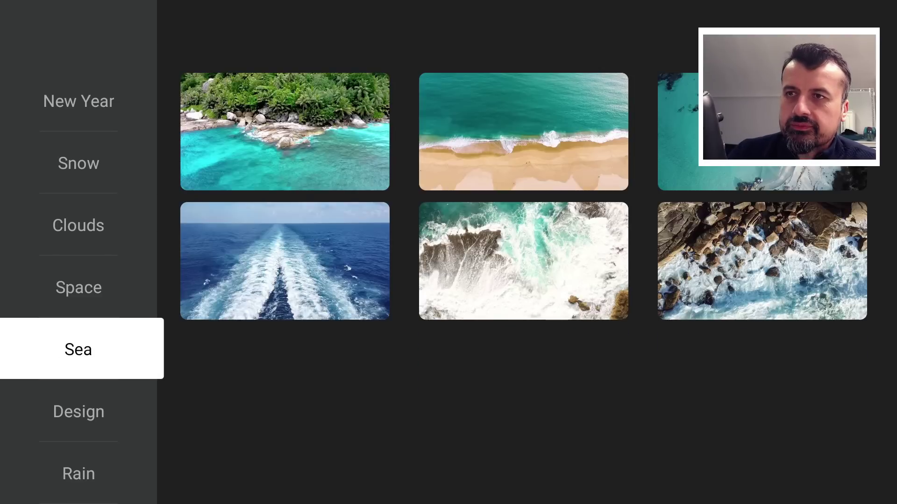
{"action": "key", "text": "Right"}
{"action": "key", "text": "Right"}
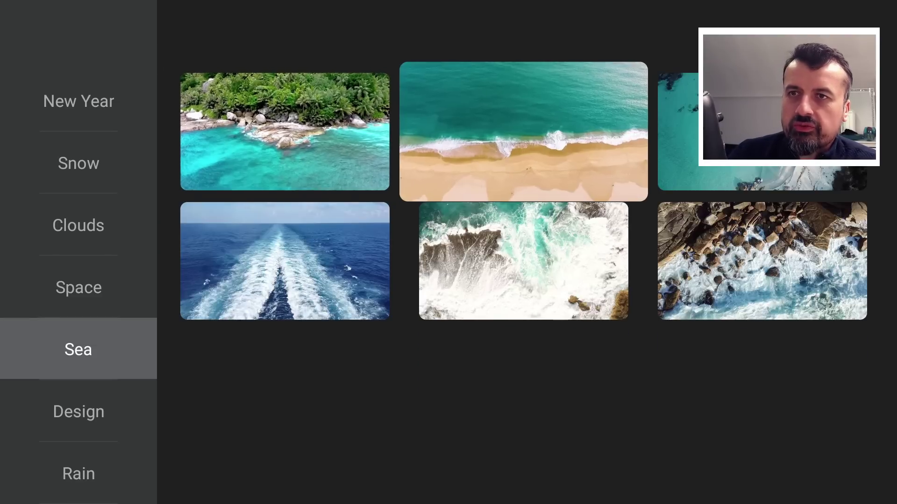
{"action": "key", "text": "Return"}
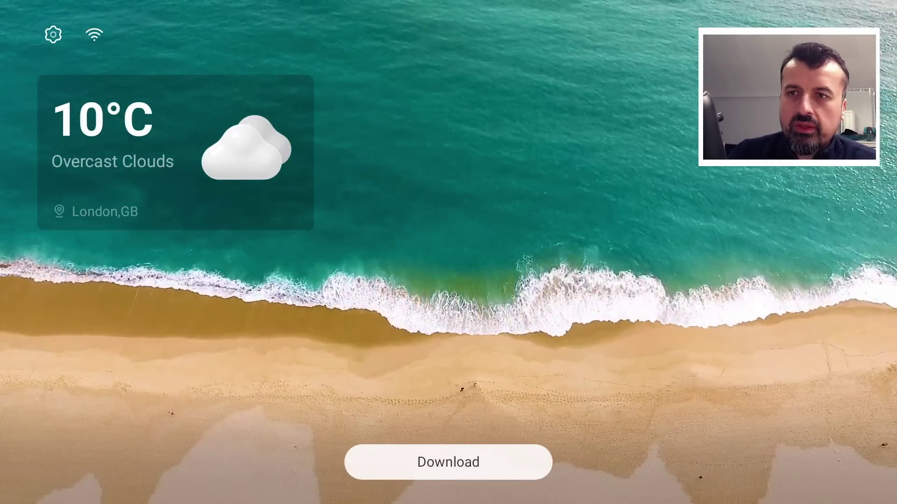
- Download the beach video and set it as both wallpaper and screensaver
{"action": "key", "text": "Return"}
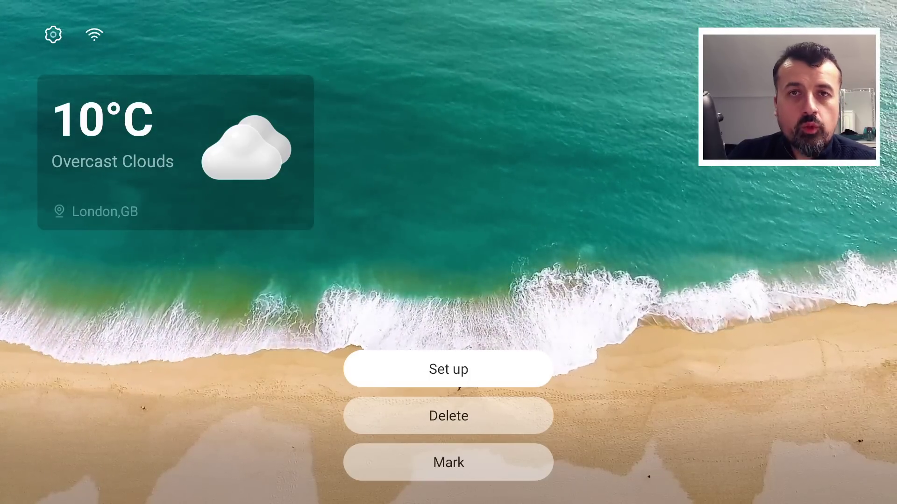
{"action": "key", "text": "Down"}
{"action": "key", "text": "Up"}
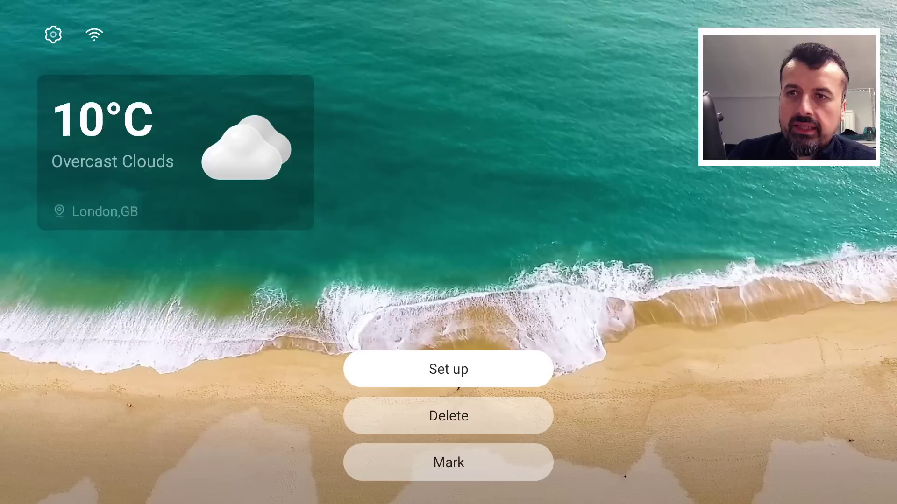
{"action": "key", "text": "Return"}
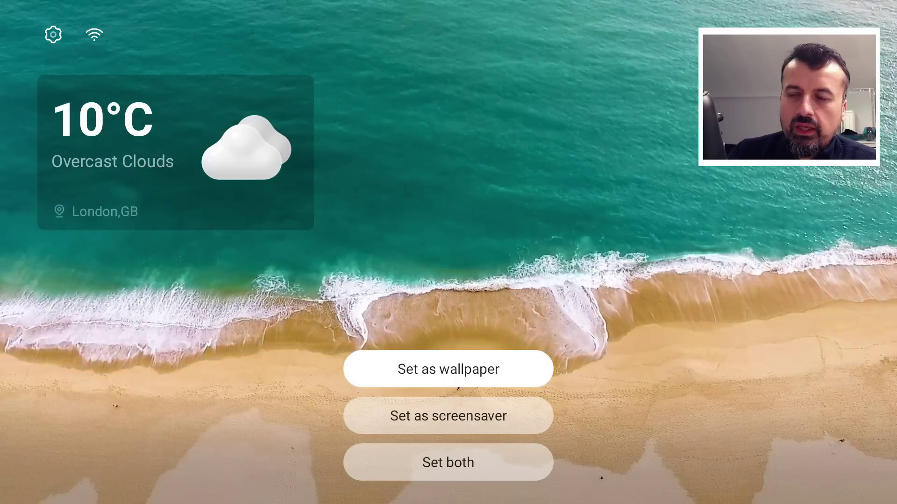
{"action": "key", "text": "Down"}
{"action": "key", "text": "Up"}
{"action": "key", "text": "Down"}
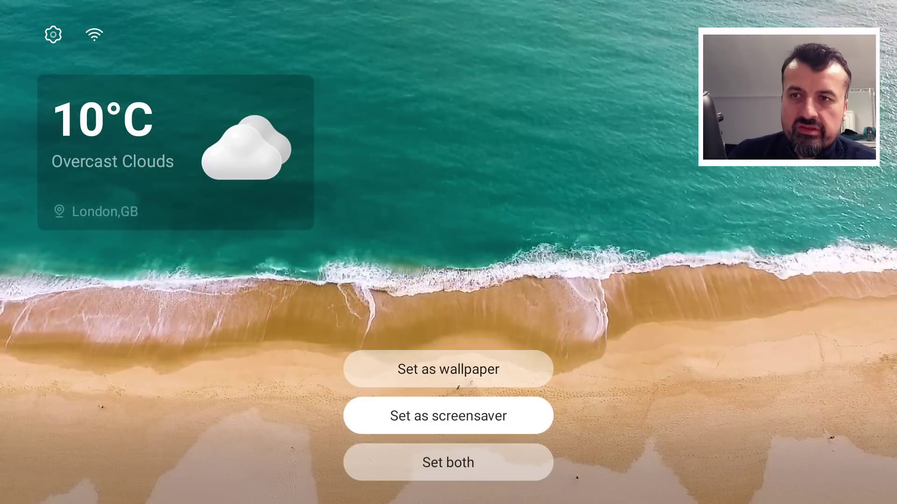
{"action": "key", "text": "Down"}
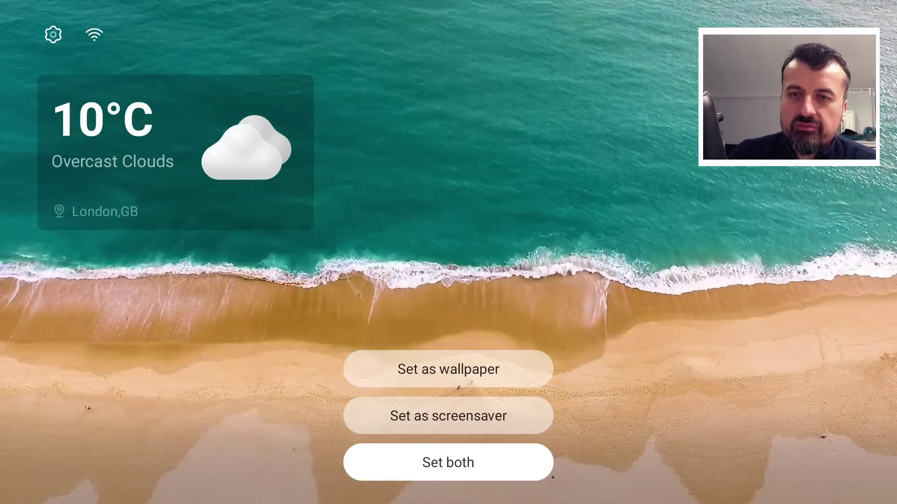
{"action": "key", "text": "Return"}
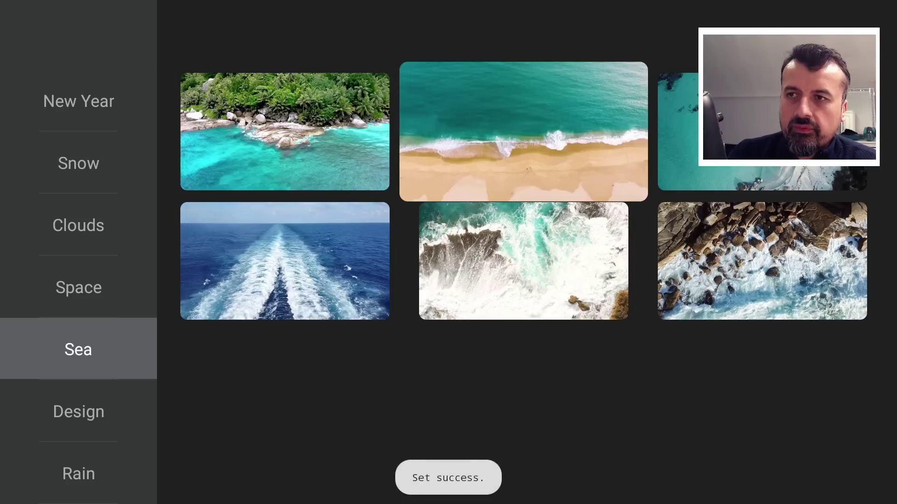
- Return to the launcher home and move along My apps to Plex, then into the Apps grid
{"action": "key", "text": "Escape"}
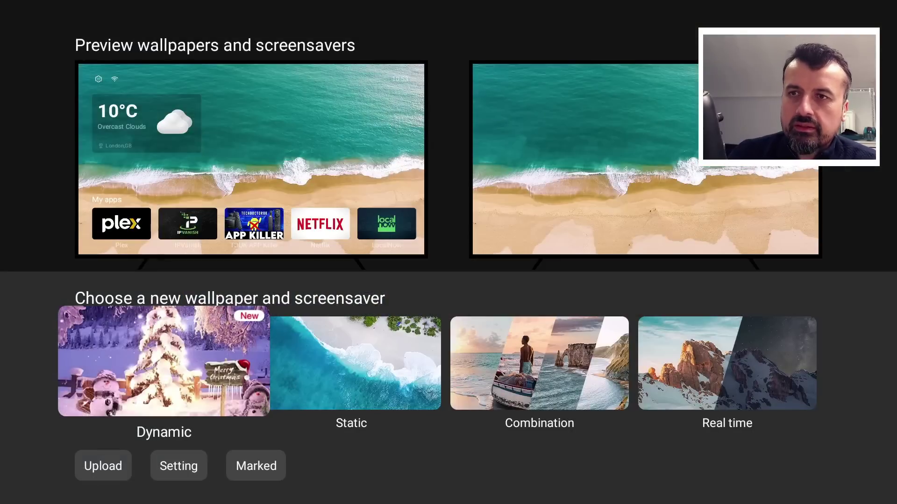
{"action": "key", "text": "Escape"}
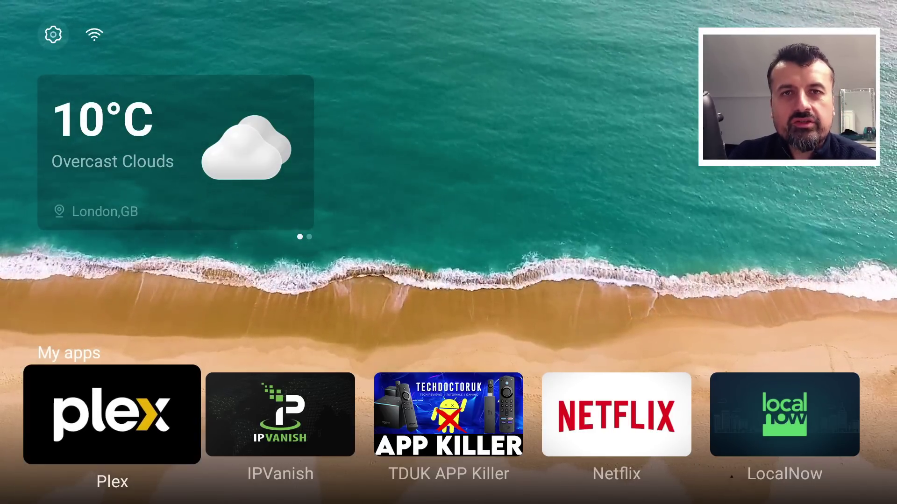
{"action": "key", "text": "Right"}
{"action": "key", "text": "Right"}
{"action": "key", "text": "Right"}
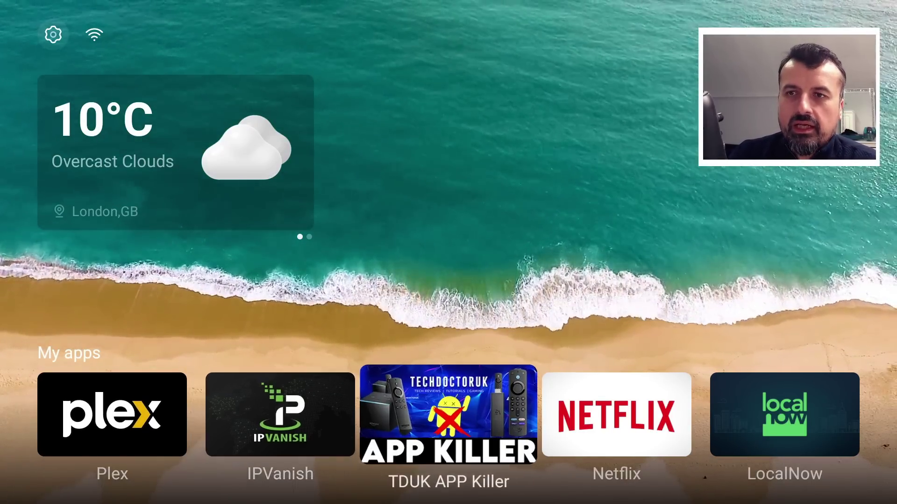
{"action": "key", "text": "Left"}
{"action": "key", "text": "Left"}
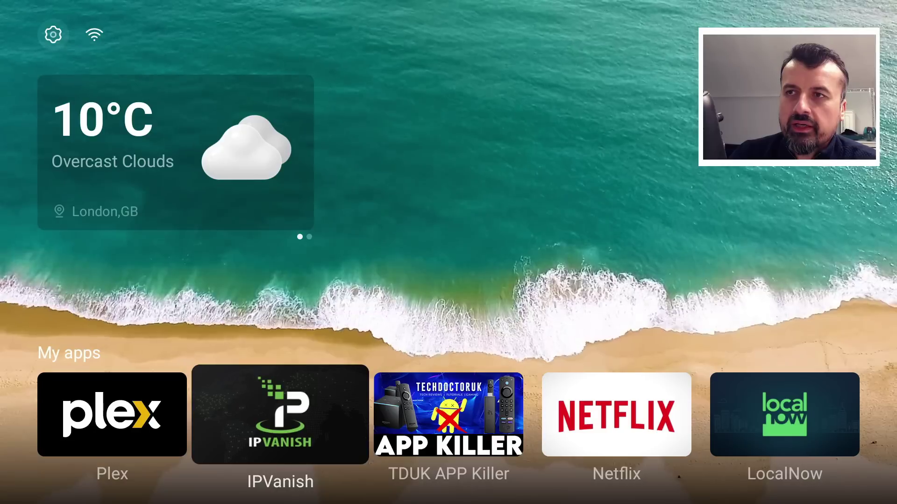
{"action": "key", "text": "Left"}
{"action": "key", "text": "Down"}
{"action": "key", "text": "Down"}
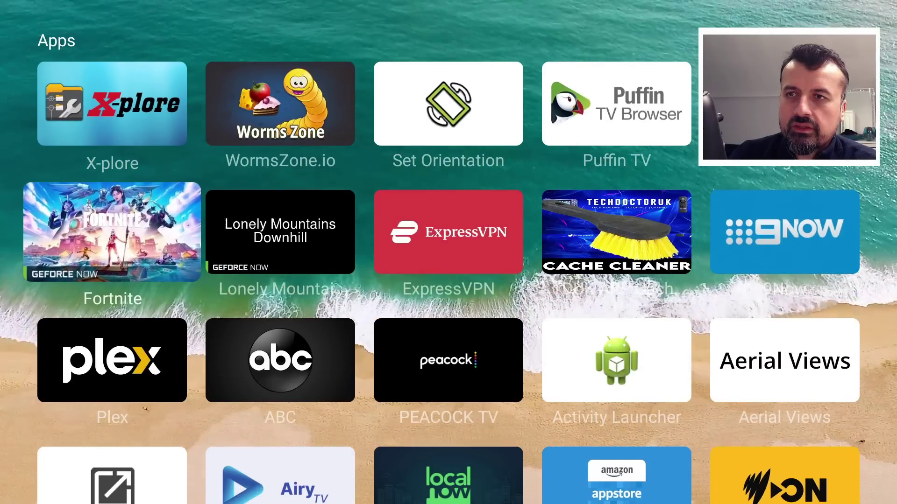
- Download the Rain category's night-city video and set it as both wallpaper and screensaver
{"action": "key", "text": "Escape"}
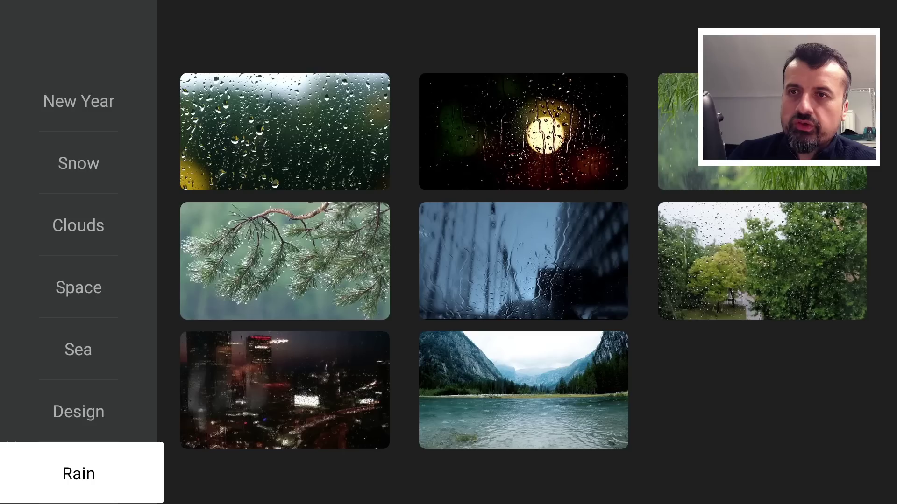
{"action": "key", "text": "Right"}
{"action": "key", "text": "Down"}
{"action": "key", "text": "Down"}
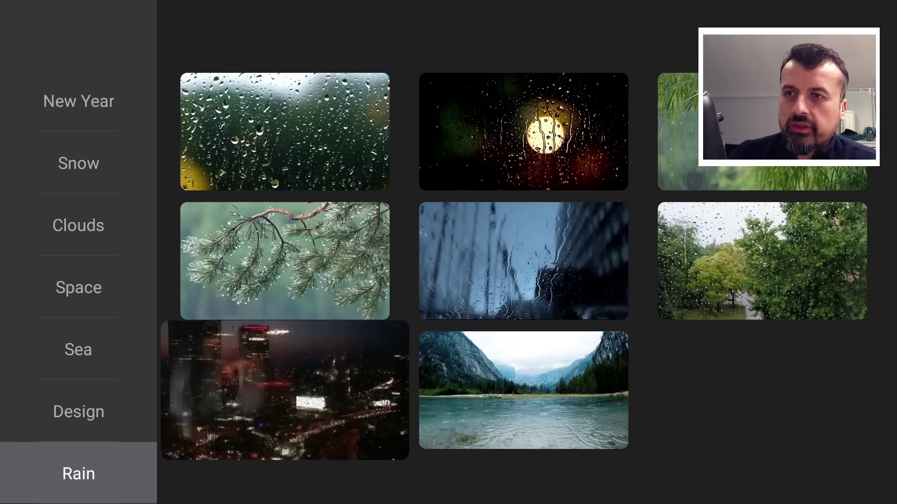
{"action": "key", "text": "Return"}
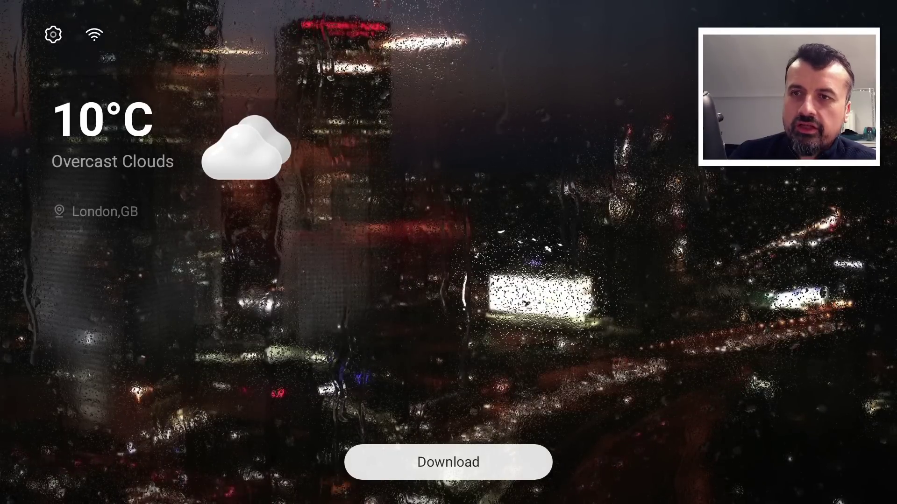
{"action": "key", "text": "Return"}
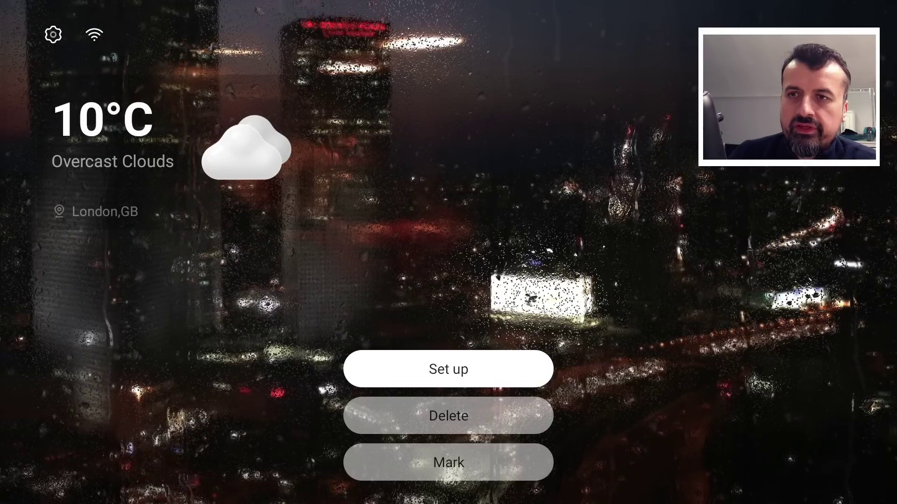
{"action": "key", "text": "Return"}
{"action": "key", "text": "Down"}
{"action": "key", "text": "Down"}
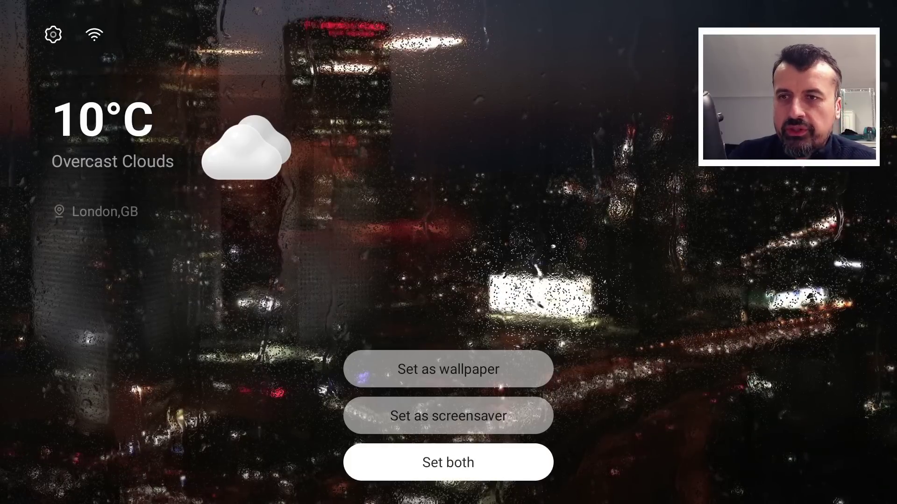
{"action": "key", "text": "Return"}
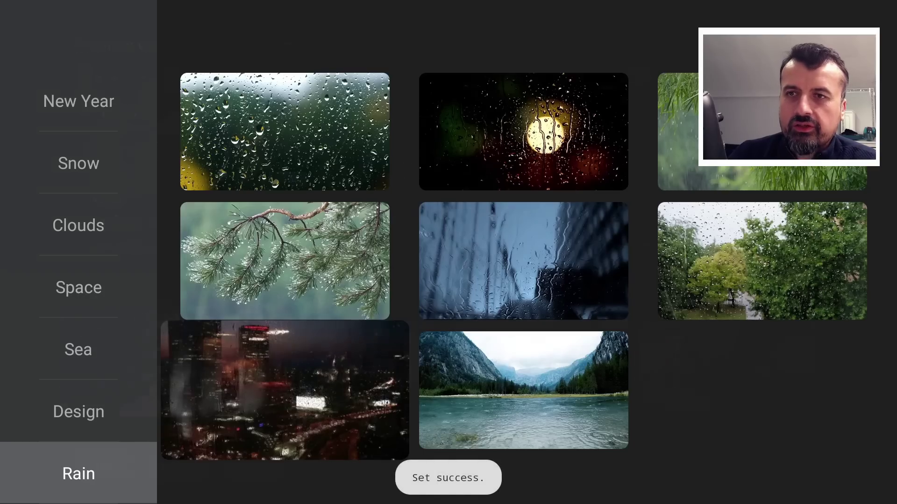
{"action": "key", "text": "Escape"}
{"action": "key", "text": "Escape"}
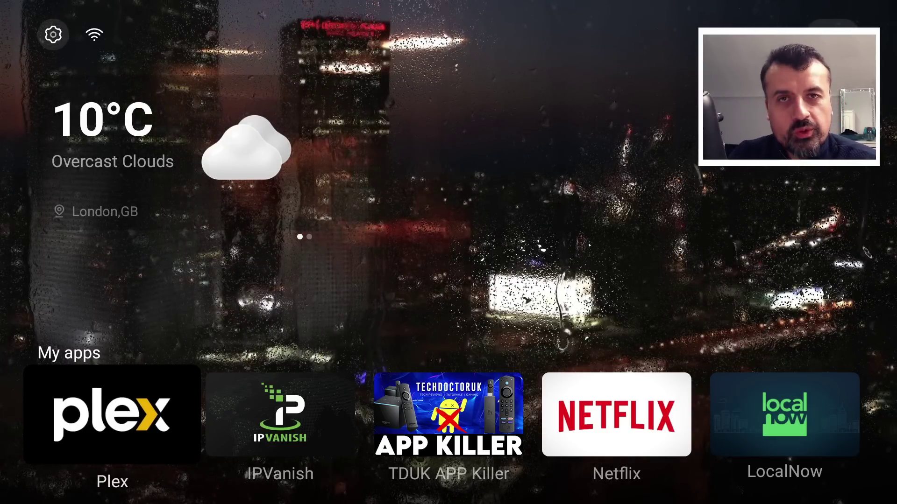
- Navigate from the My apps row down through the Apps grid to the About us tile
{"action": "key", "text": "Down"}
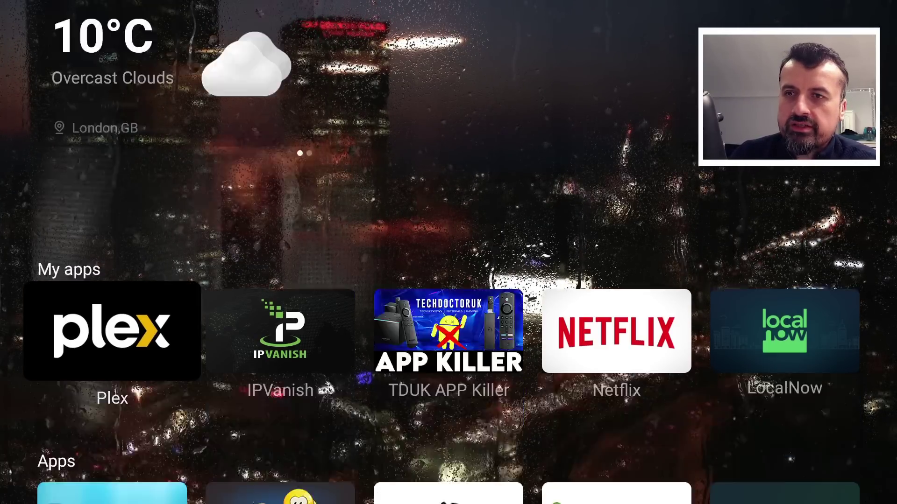
{"action": "key", "text": "Up"}
{"action": "key", "text": "Right"}
{"action": "key", "text": "Right"}
{"action": "key", "text": "Right"}
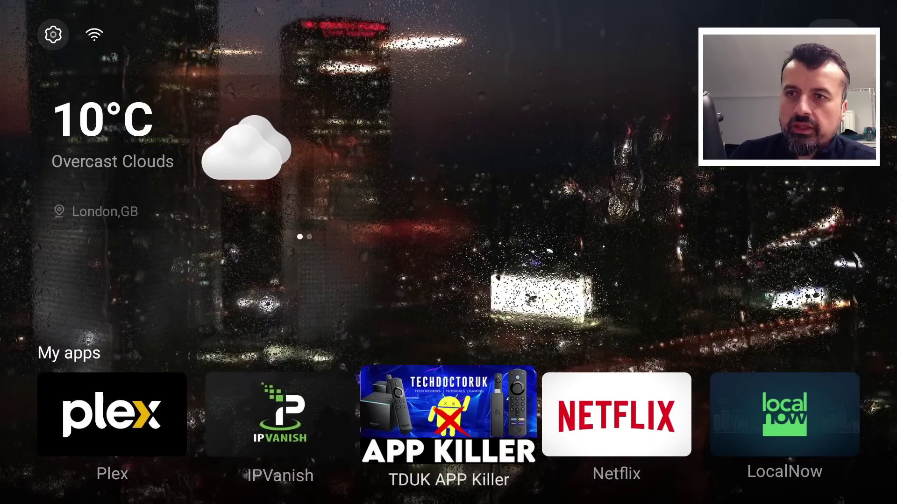
{"action": "key", "text": "Left"}
{"action": "key", "text": "Left"}
{"action": "key", "text": "Up"}
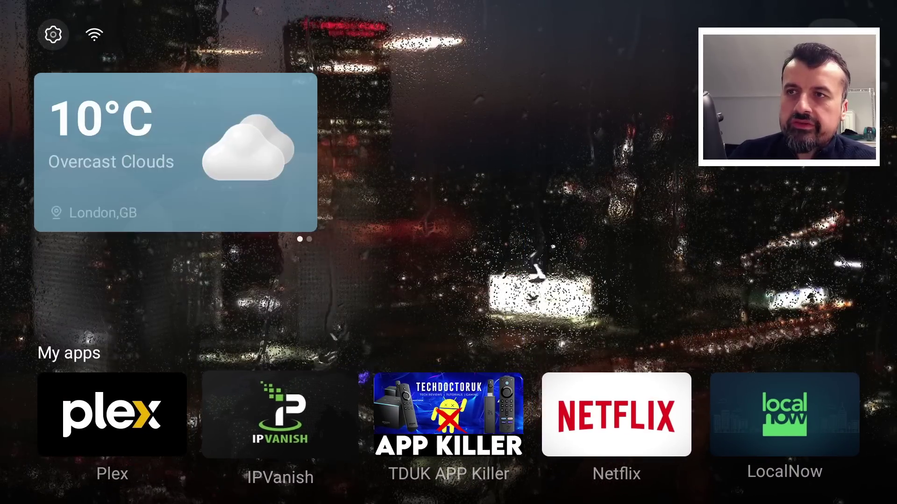
{"action": "key", "text": "Down"}
{"action": "key", "text": "Down"}
{"action": "key", "text": "Down"}
{"action": "key", "text": "Down"}
{"action": "key", "text": "Down"}
{"action": "key", "text": "Down"}
{"action": "key", "text": "Down"}
{"action": "key", "text": "Down"}
{"action": "key", "text": "Down"}
{"action": "key", "text": "Down"}
{"action": "key", "text": "Down"}
{"action": "key", "text": "Down"}
{"action": "key", "text": "Down"}
{"action": "key", "text": "Down"}
{"action": "key", "text": "Down"}
{"action": "key", "text": "Down"}
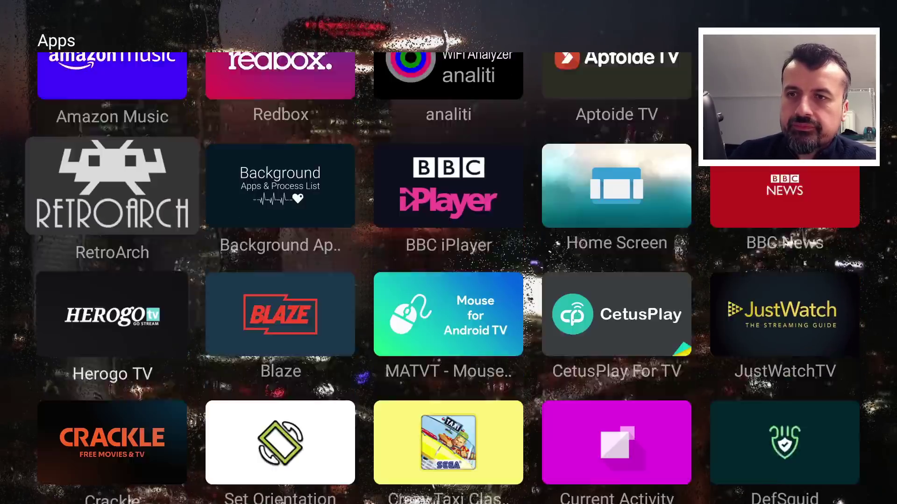
{"action": "key", "text": "Down"}
{"action": "key", "text": "Down"}
{"action": "key", "text": "Down"}
{"action": "key", "text": "Down"}
{"action": "key", "text": "Down"}
{"action": "key", "text": "Down"}
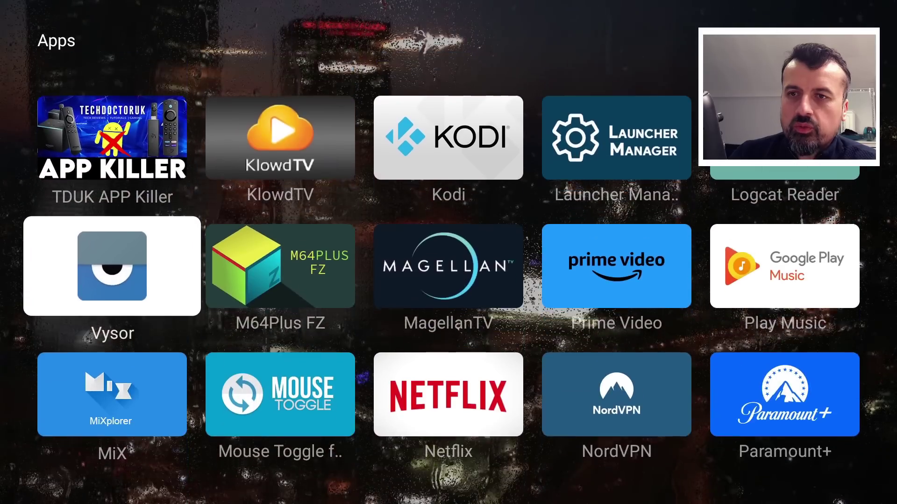
{"action": "key", "text": "Down"}
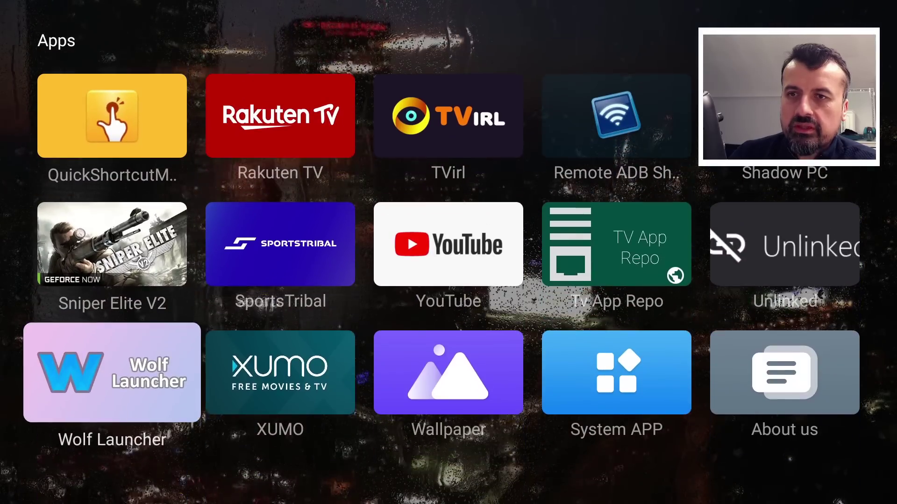
{"action": "key", "text": "Right"}
{"action": "key", "text": "Right"}
{"action": "key", "text": "Right"}
{"action": "key", "text": "Right"}
- Turn off memory cleaning and recommended content on the home page display, leaving weather on
{"action": "key", "text": "Return"}
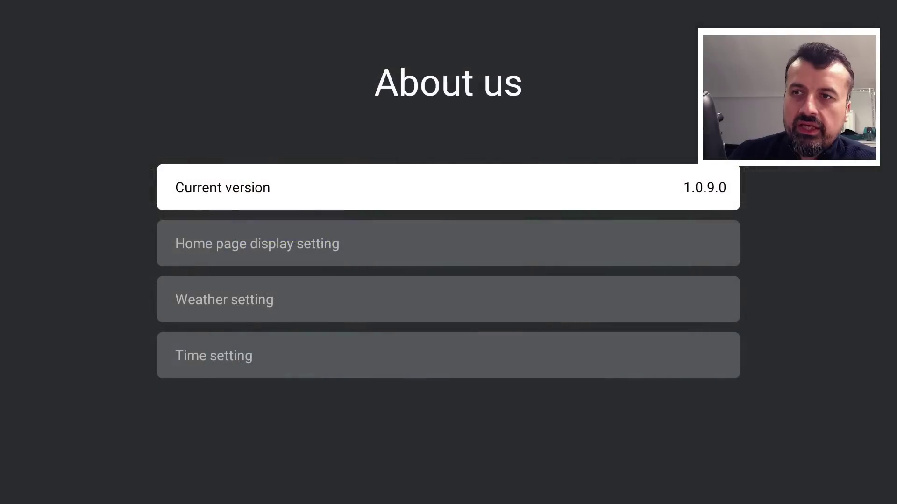
{"action": "key", "text": "Down"}
{"action": "key", "text": "Return"}
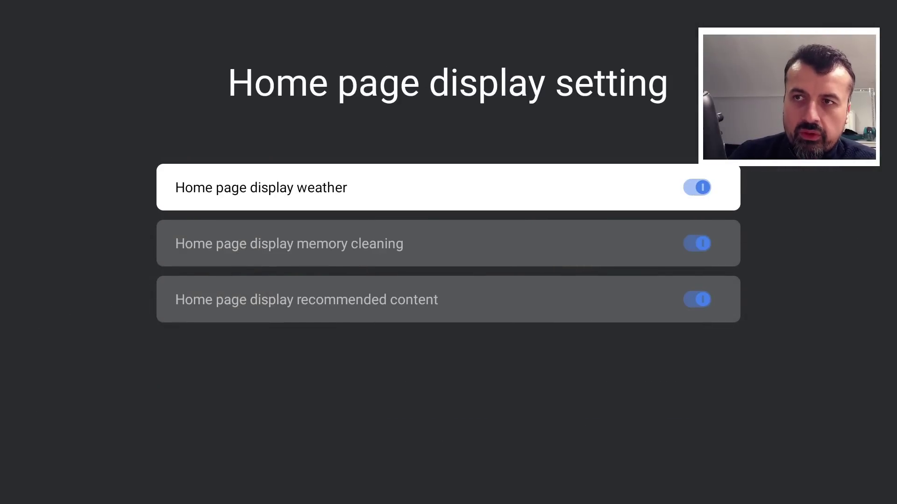
{"action": "key", "text": "Down"}
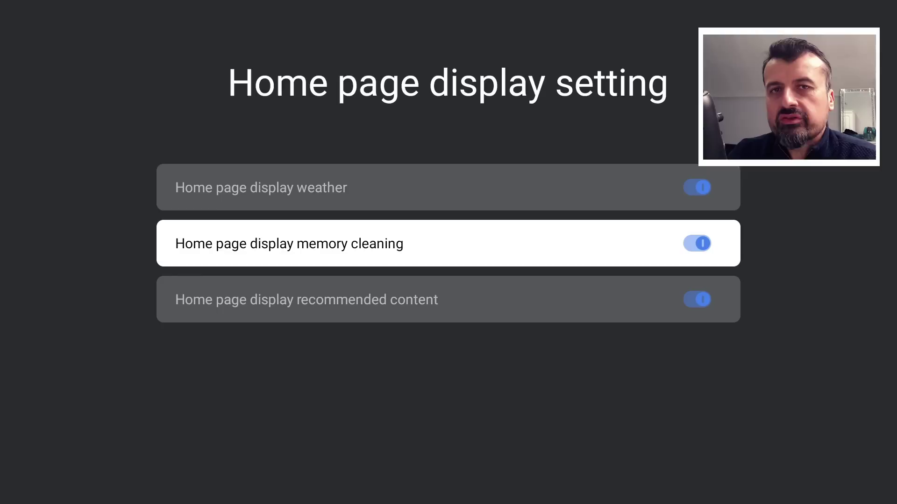
{"action": "key", "text": "Return"}
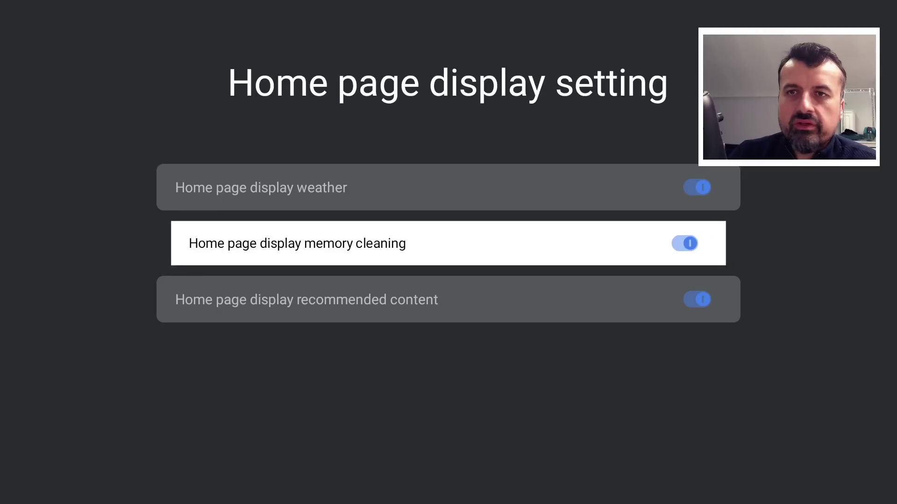
{"action": "key", "text": "Down"}
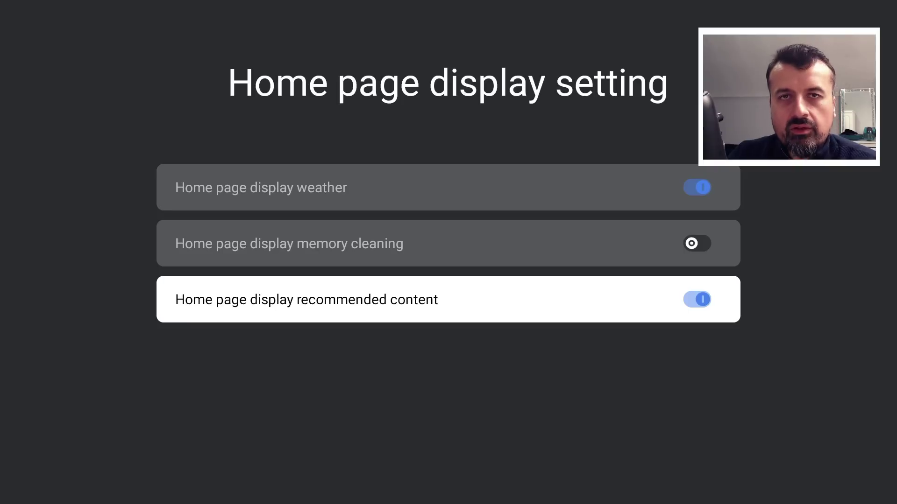
{"action": "key", "text": "Return"}
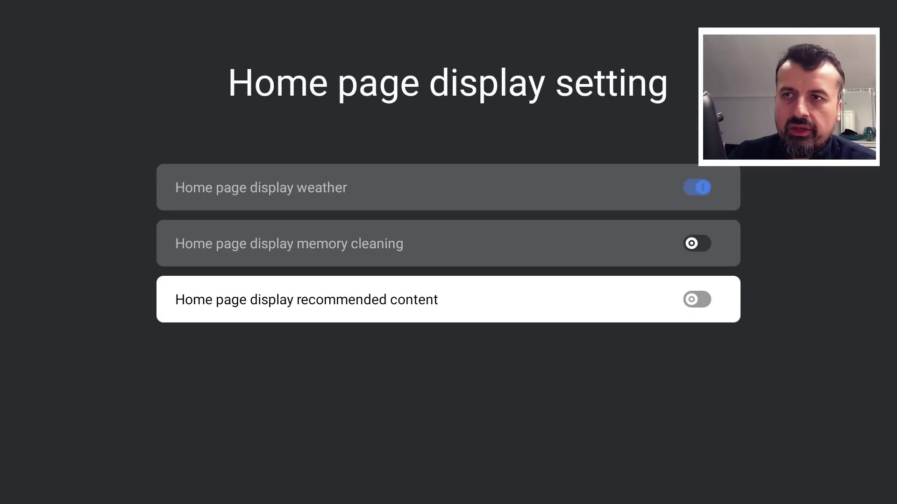
{"action": "key", "text": "Up"}
{"action": "key", "text": "Up"}
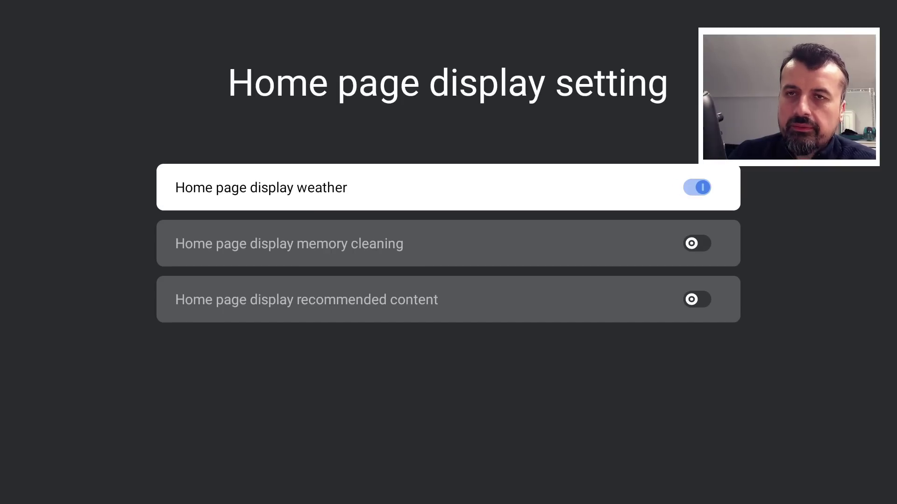
{"action": "key", "text": "Escape"}
- Review the weather settings, keeping the manual London location and Celsius as the temperature unit
{"action": "key", "text": "Down"}
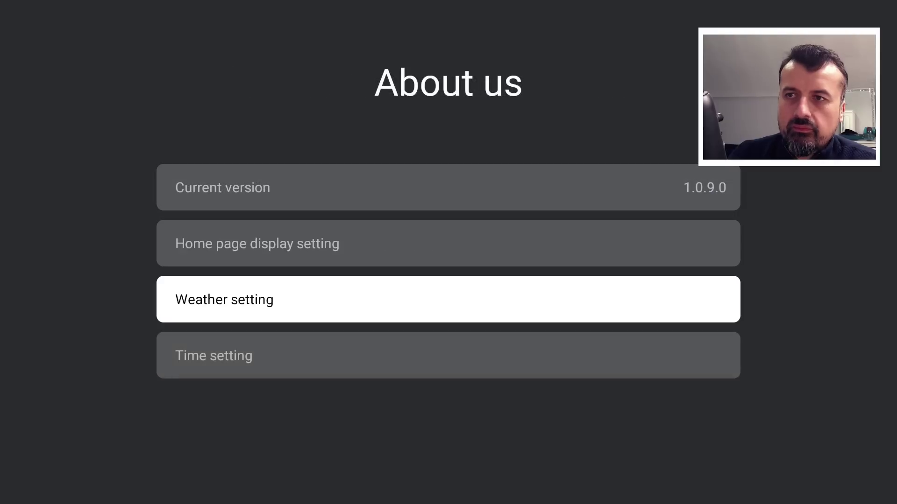
{"action": "key", "text": "Return"}
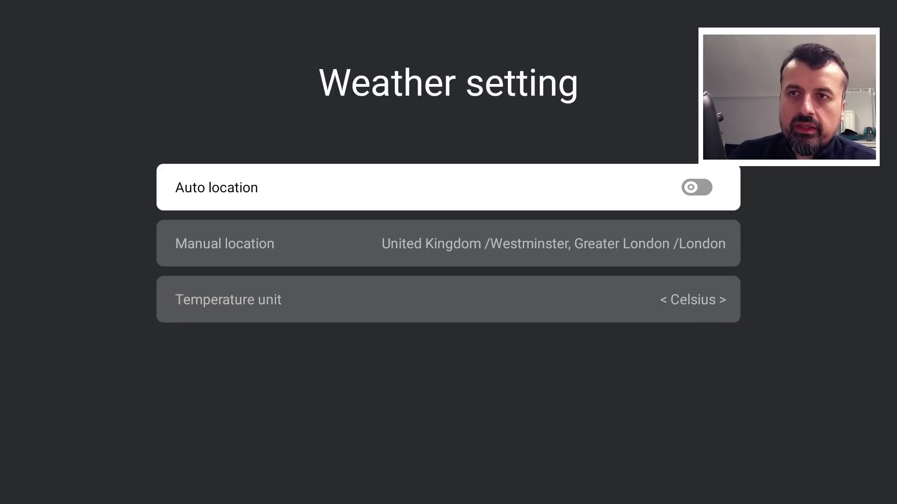
{"action": "key", "text": "Down"}
{"action": "key", "text": "Up"}
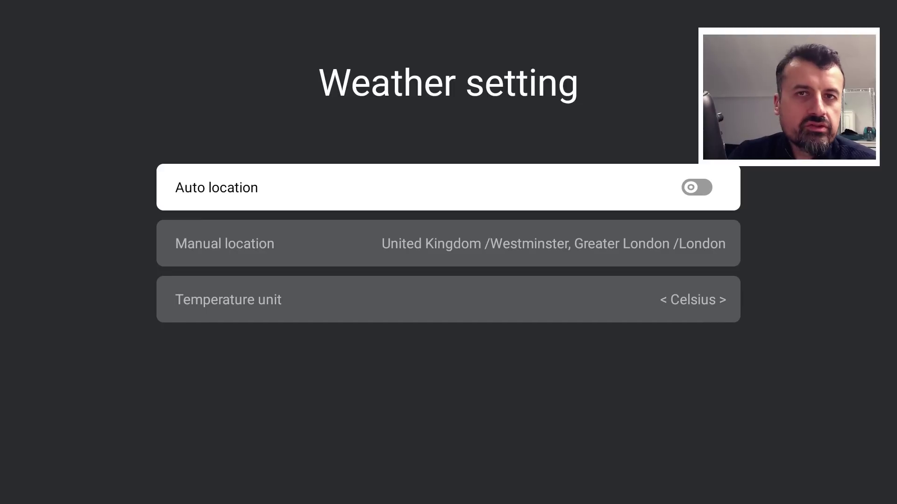
{"action": "key", "text": "Down"}
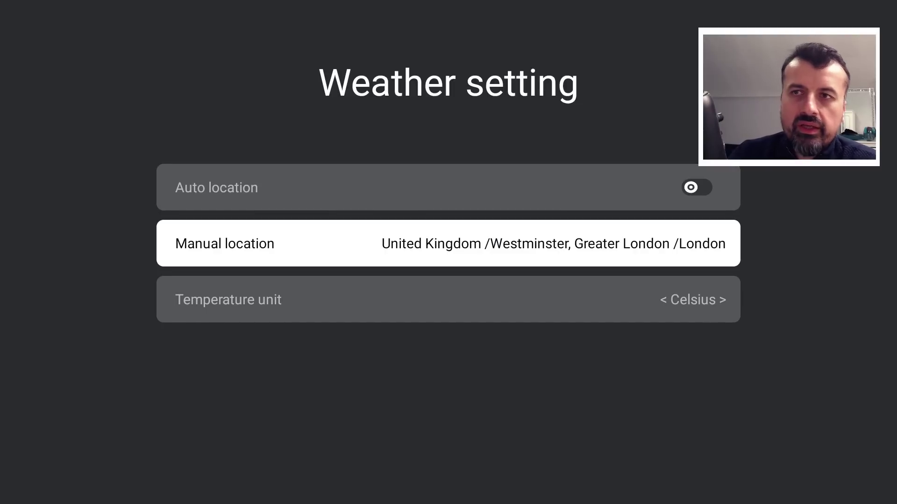
{"action": "key", "text": "Down"}
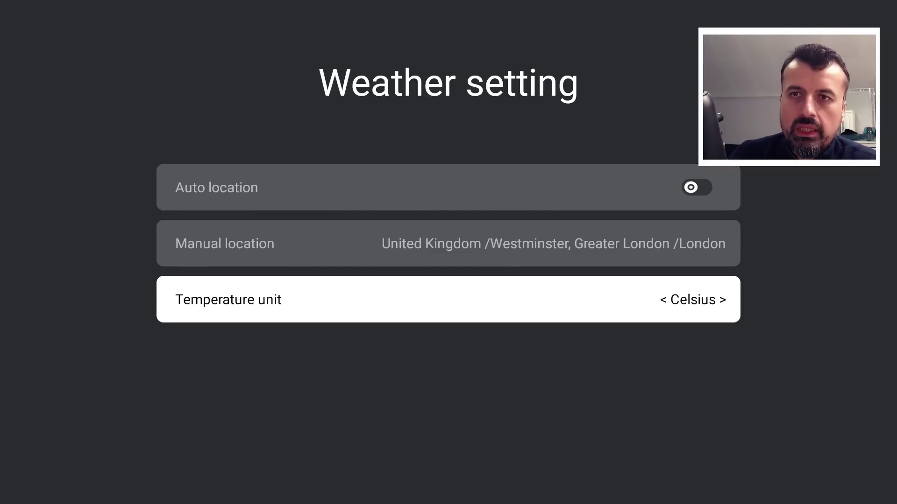
{"action": "key", "text": "Right"}
{"action": "key", "text": "Left"}
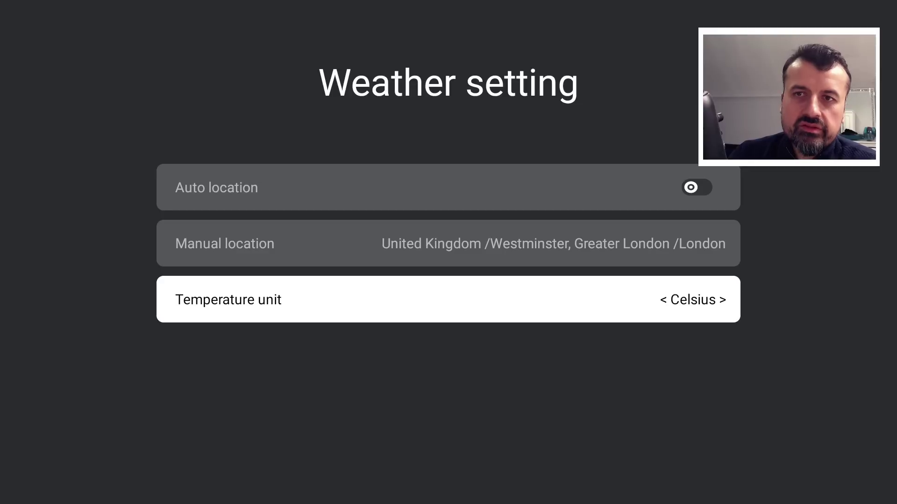
{"action": "key", "text": "Right"}
{"action": "key", "text": "Left"}
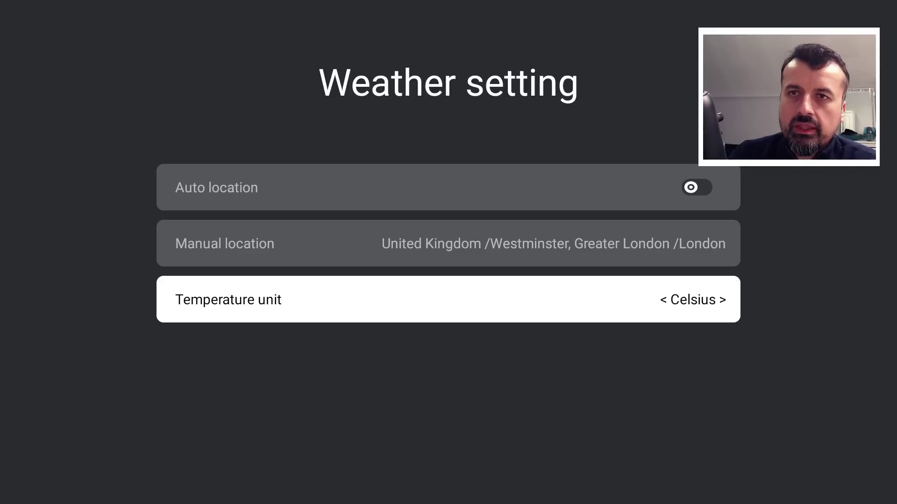
{"action": "key", "text": "Up"}
{"action": "key", "text": "Escape"}
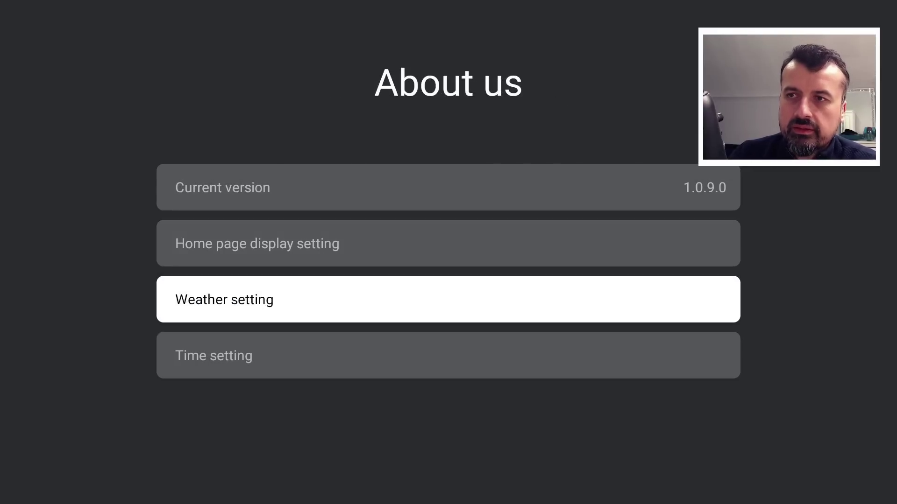
- Check the date and time settings, then close the panel
{"action": "key", "text": "Down"}
{"action": "key", "text": "Return"}
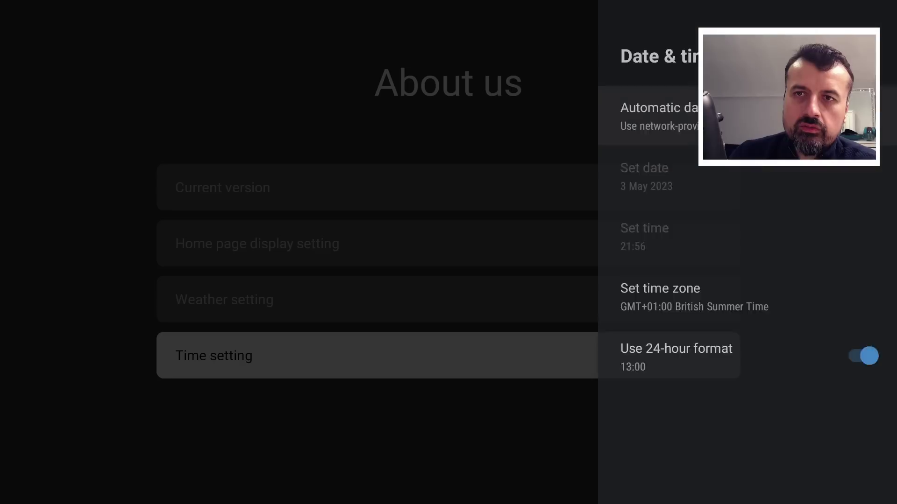
{"action": "key", "text": "Escape"}
- Return to the Emotn home, highlight the 10°C London weather card, then exit to Google TV home
{"action": "key", "text": "Escape"}
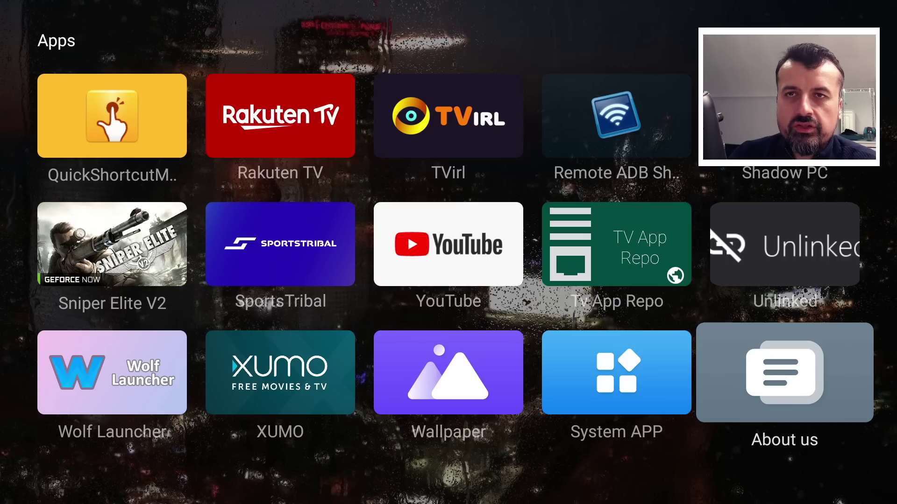
{"action": "key", "text": "Escape"}
{"action": "key", "text": "Down"}
{"action": "key", "text": "Down"}
{"action": "key", "text": "Down"}
{"action": "key", "text": "Escape"}
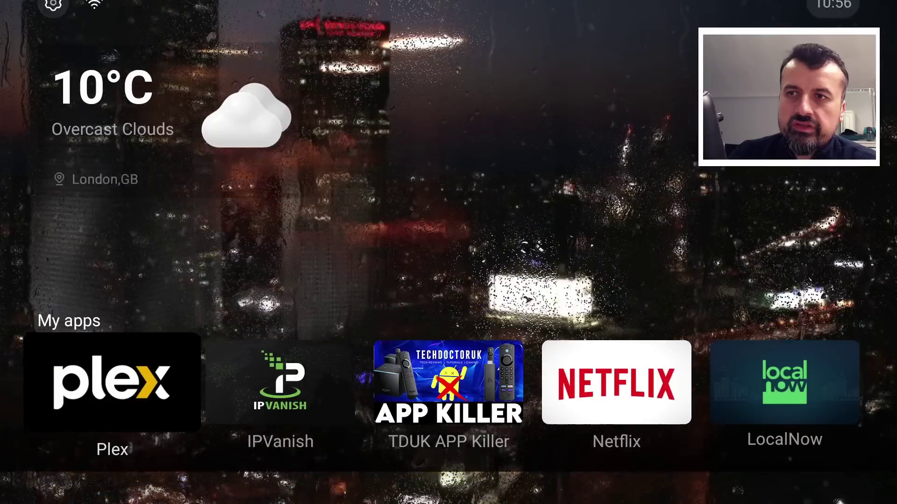
{"action": "key", "text": "Up"}
{"action": "key", "text": "Down"}
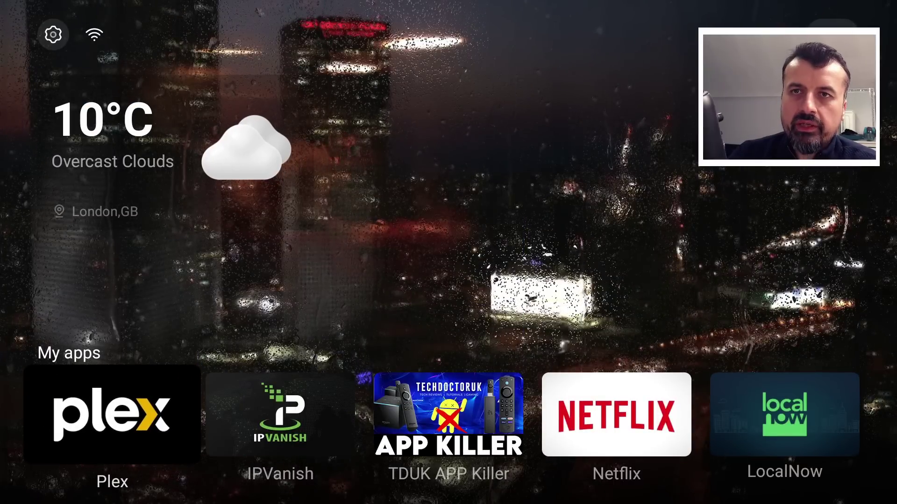
{"action": "key", "text": "Up"}
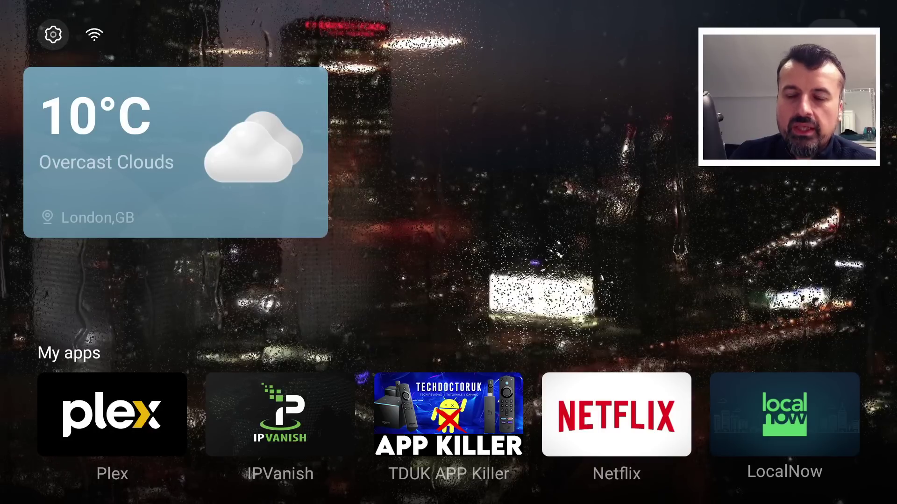
{"action": "key", "text": "Home"}
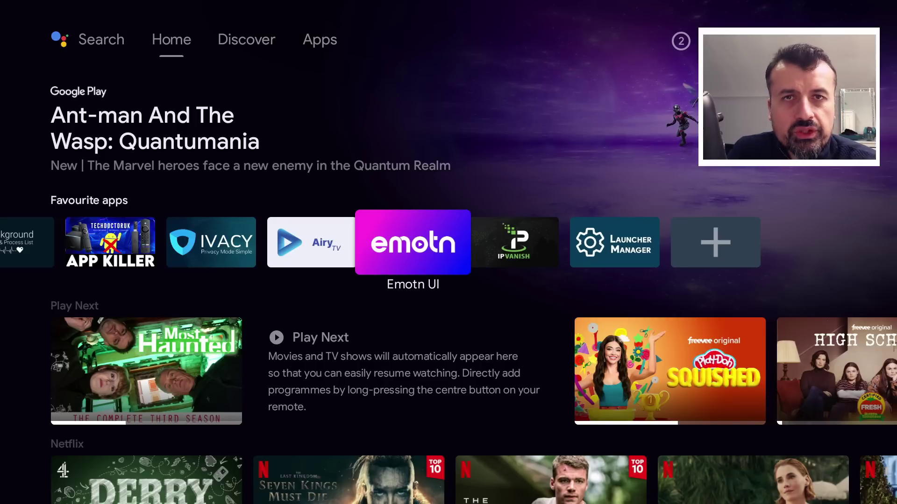
- Highlight the Emotn UI tile in the Favourite apps row, between Launcher Manager and IPVanish
{"action": "key", "text": "Right"}
{"action": "key", "text": "Right"}
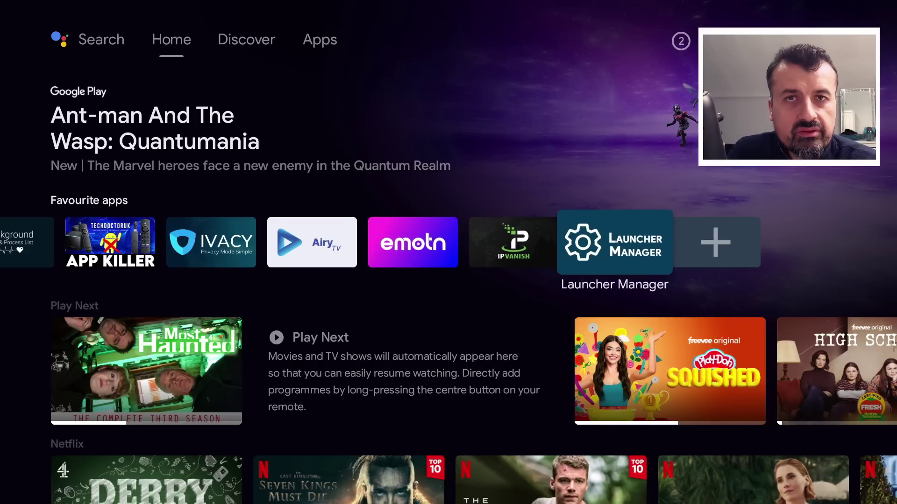
{"action": "key", "text": "Left"}
{"action": "key", "text": "Left"}
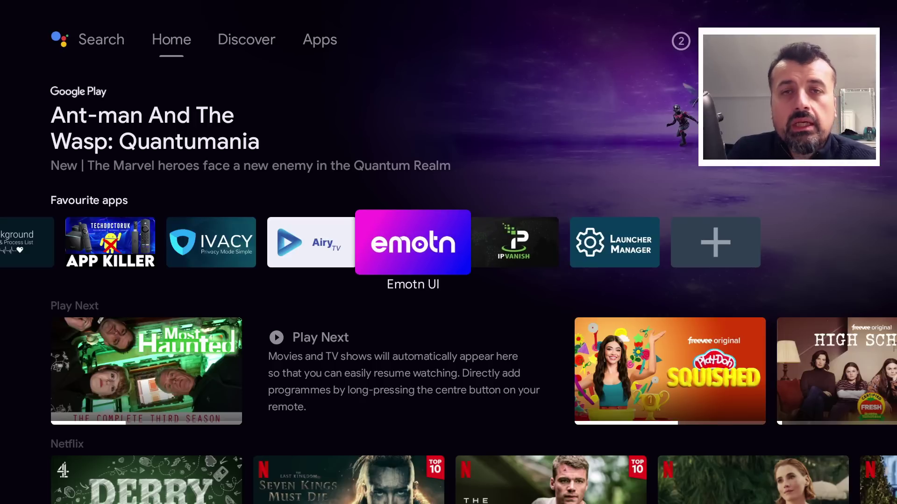
{"action": "key", "text": "Right"}
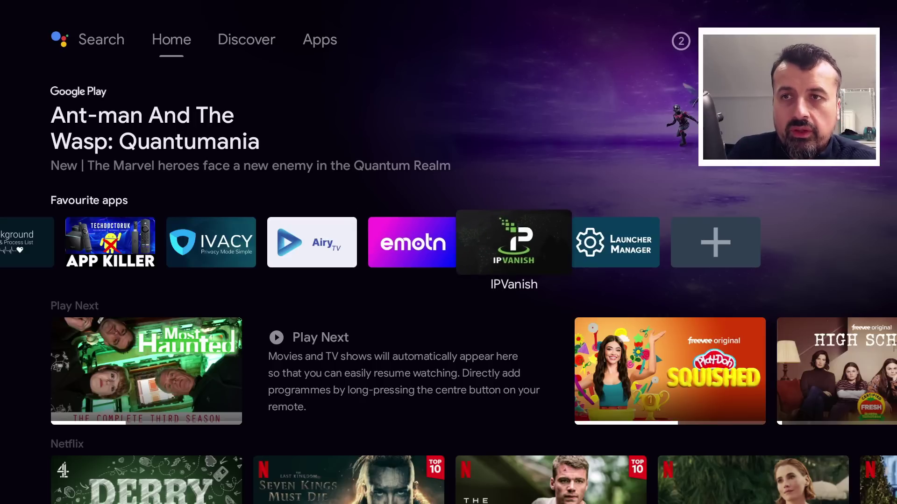
{"action": "key", "text": "Left"}
{"action": "key", "text": "Left"}
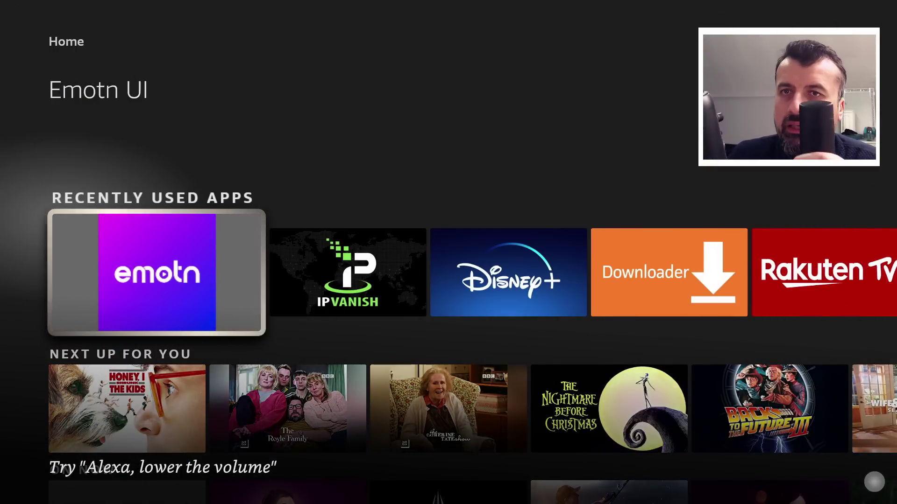
- Launch Emotn UI from the Fire TV home and browse down through the full apps list
{"action": "key", "text": "Return"}
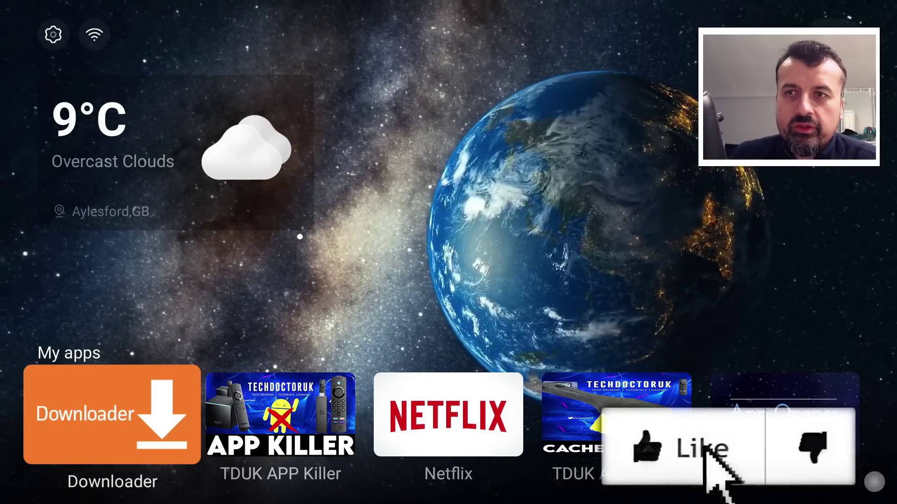
{"action": "key", "text": "Right"}
{"action": "key", "text": "Right"}
{"action": "key", "text": "Right"}
{"action": "key", "text": "Left"}
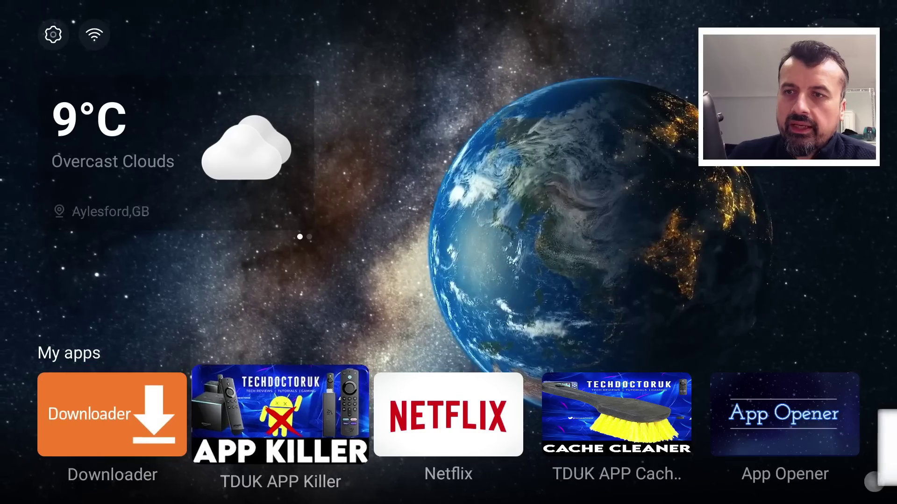
{"action": "key", "text": "Down"}
{"action": "key", "text": "Down"}
{"action": "key", "text": "Down"}
{"action": "key", "text": "Down"}
{"action": "key", "text": "Down"}
{"action": "key", "text": "Down"}
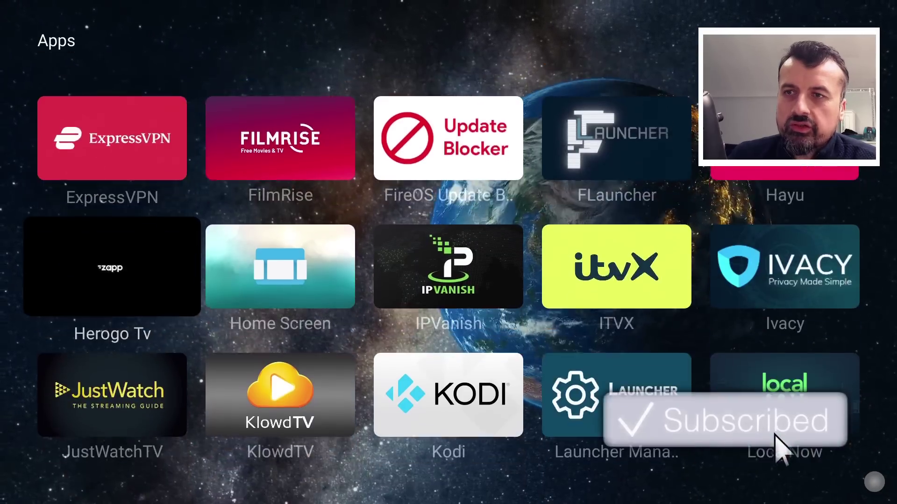
{"action": "key", "text": "Down"}
{"action": "key", "text": "Down"}
{"action": "key", "text": "Down"}
{"action": "key", "text": "Down"}
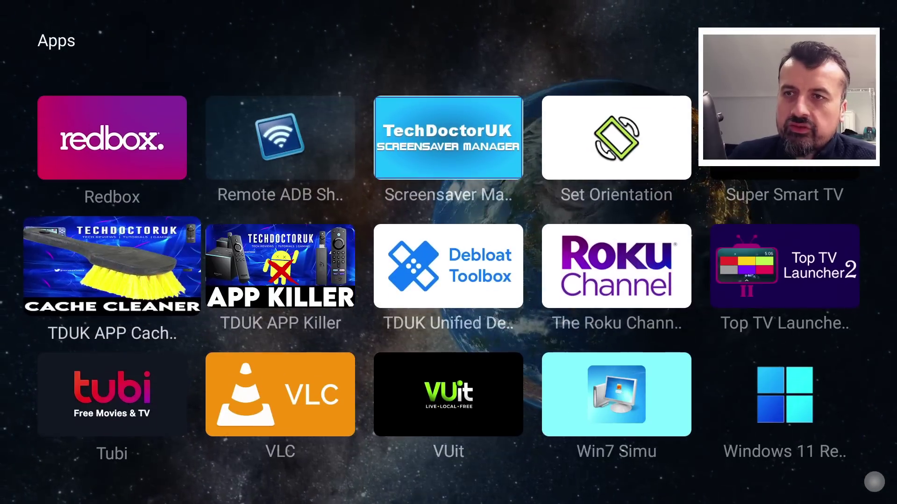
{"action": "key", "text": "Right"}
{"action": "key", "text": "Right"}
- Return to the home screen's My apps row and focus Downloader
{"action": "key", "text": "Up"}
{"action": "key", "text": "Up"}
{"action": "key", "text": "Up"}
{"action": "key", "text": "Up"}
{"action": "key", "text": "Up"}
{"action": "key", "text": "Up"}
{"action": "key", "text": "Up"}
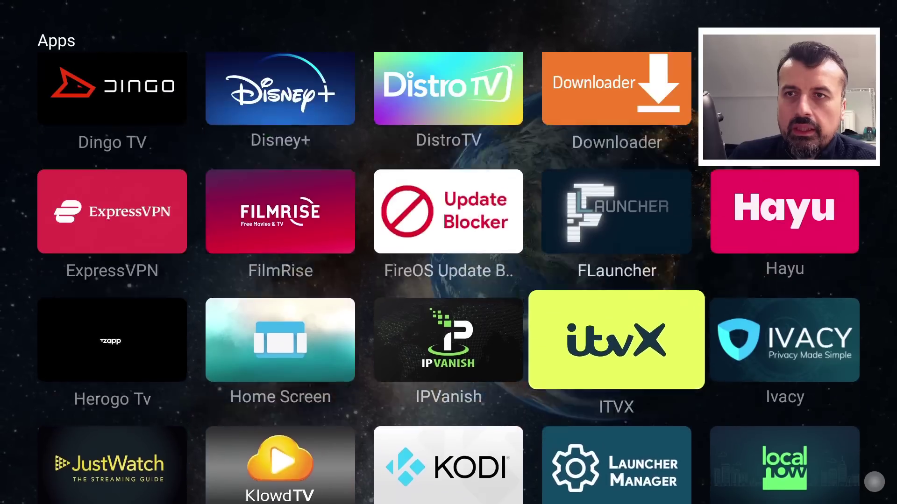
{"action": "key", "text": "Up"}
{"action": "key", "text": "Up"}
{"action": "key", "text": "Up"}
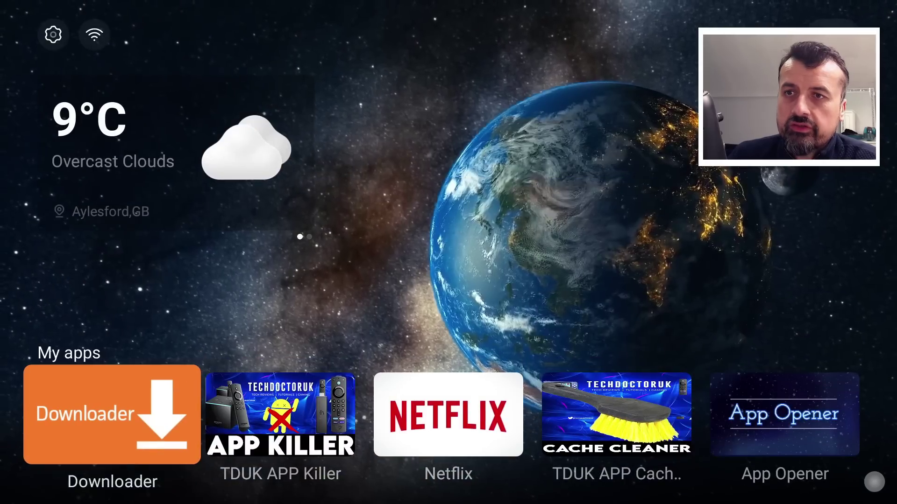
{"action": "key", "text": "Down"}
{"action": "key", "text": "Down"}
{"action": "key", "text": "Down"}
{"action": "key", "text": "Down"}
{"action": "key", "text": "Down"}
{"action": "key", "text": "Right"}
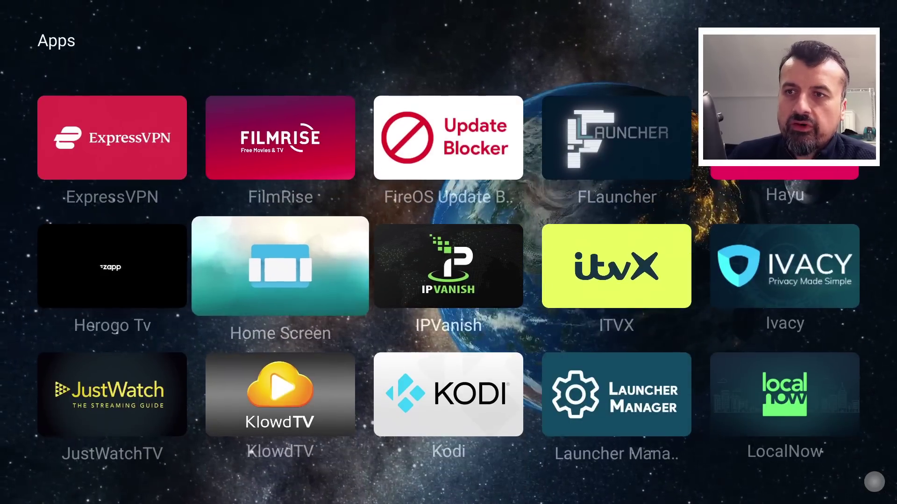
{"action": "key", "text": "Up"}
{"action": "key", "text": "Right"}
{"action": "key", "text": "Up"}
{"action": "key", "text": "Up"}
{"action": "key", "text": "Up"}
{"action": "key", "text": "Up"}
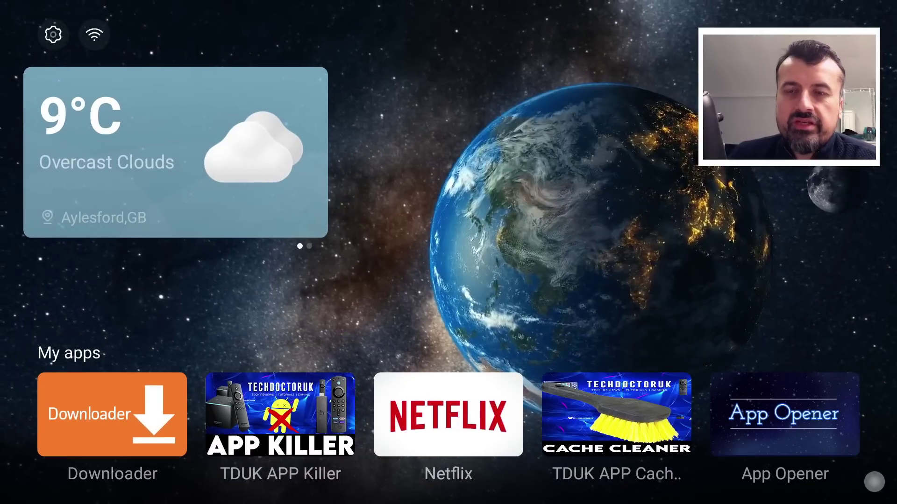
{"action": "key", "text": "Down"}
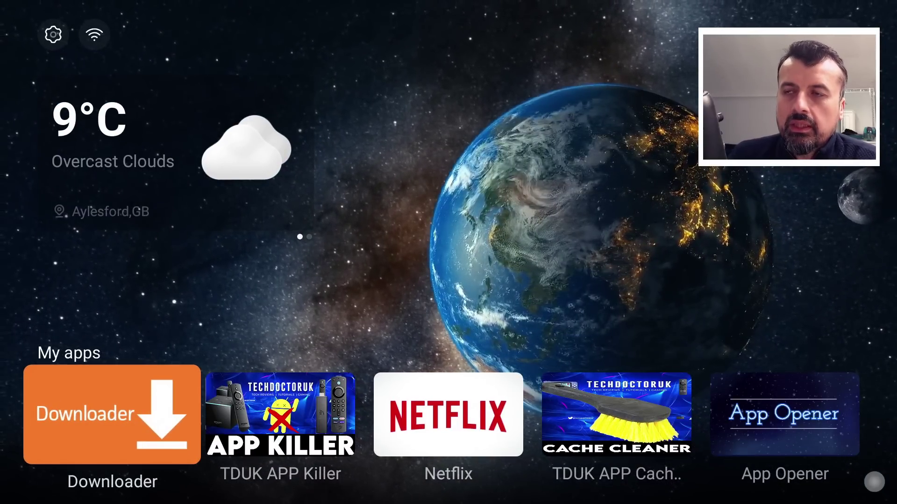
- Launch Downloader and load techdoctoruk.com by entering code 53402 in the address box
{"action": "key", "text": "Return"}
{"action": "key", "text": "Left"}
{"action": "key", "text": "Left"}
{"action": "key", "text": "Left"}
{"action": "key", "text": "Left"}
{"action": "key", "text": "Left"}
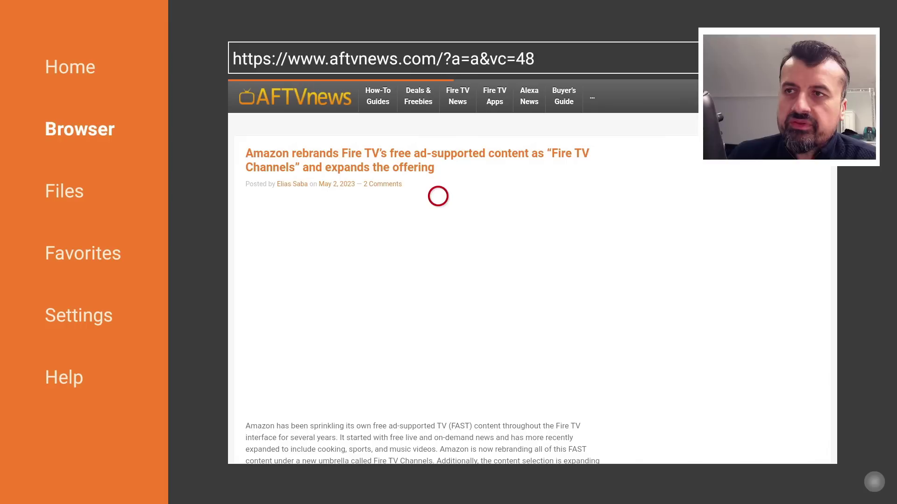
{"action": "key", "text": "Left"}
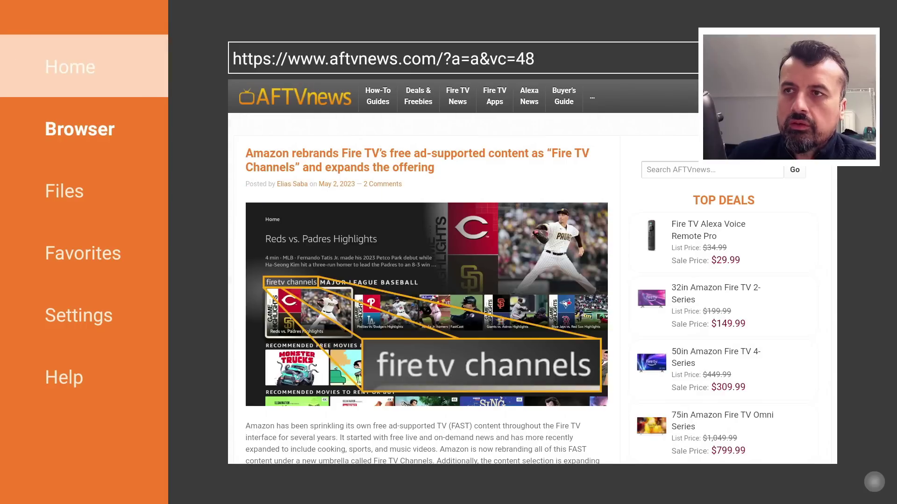
{"action": "key", "text": "Up"}
{"action": "key", "text": "Return"}
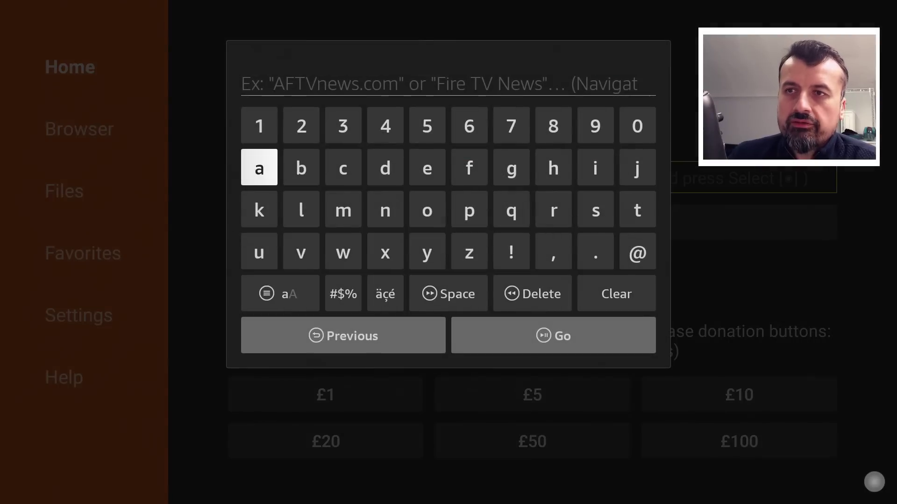
{"action": "key", "text": "Right"}
{"action": "key", "text": "Right"}
{"action": "key", "text": "Right"}
{"action": "type", "text": "53402"}
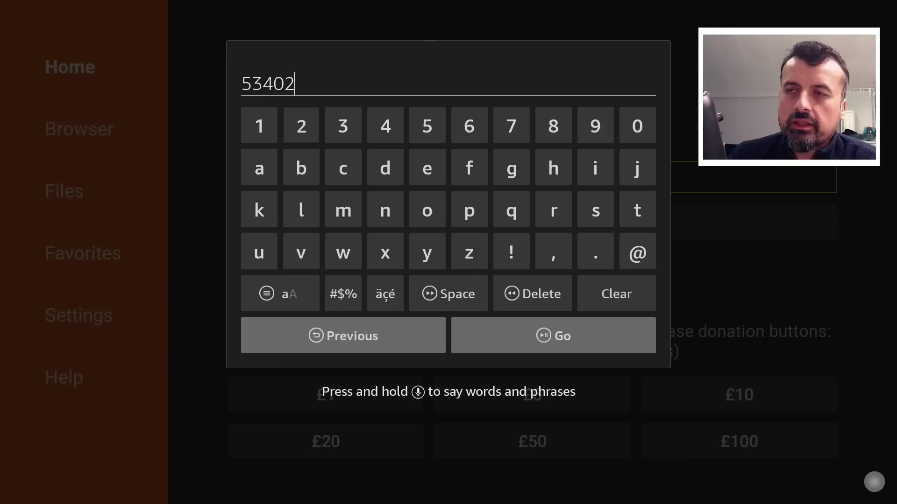
{"action": "key", "text": "XF86AudioPlay"}
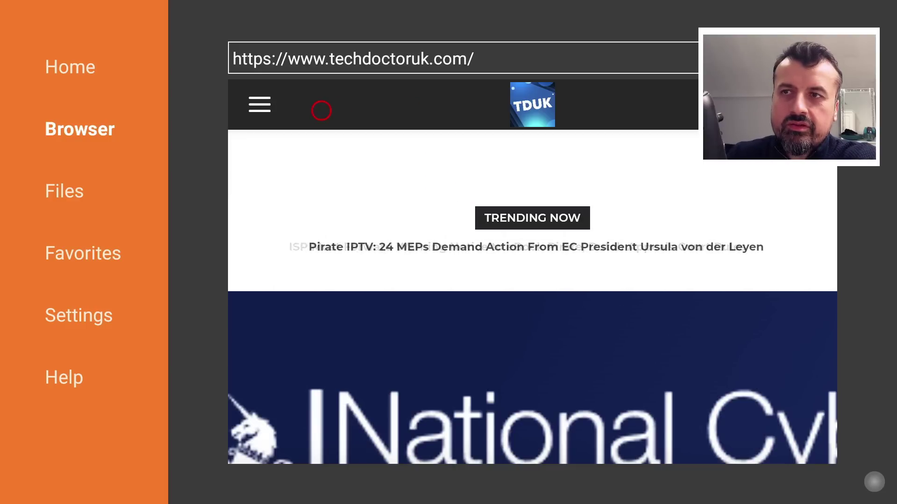
- Use the site menu to reach the Emotn Launcher post and open its Software Needed download link
{"action": "left_click", "coordinate": [260, 109]}
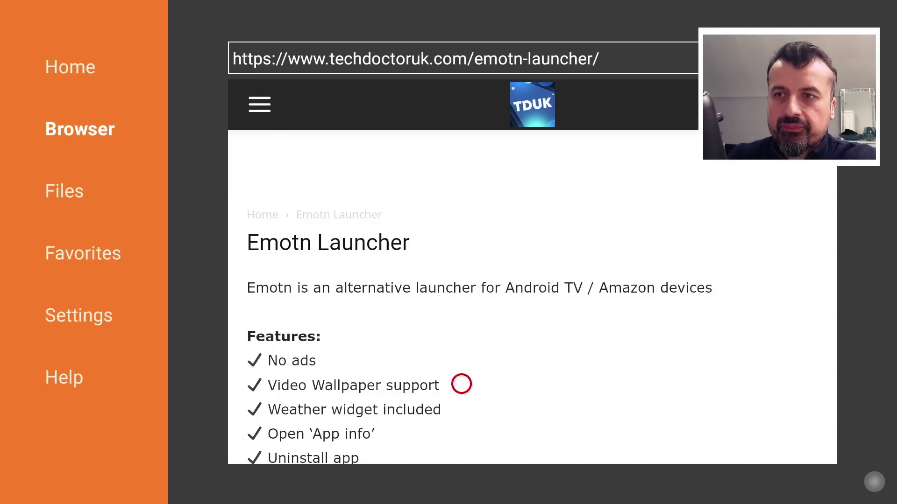
{"action": "scroll", "coordinate": [462, 446], "scroll_direction": "down", "scroll_amount": 10}
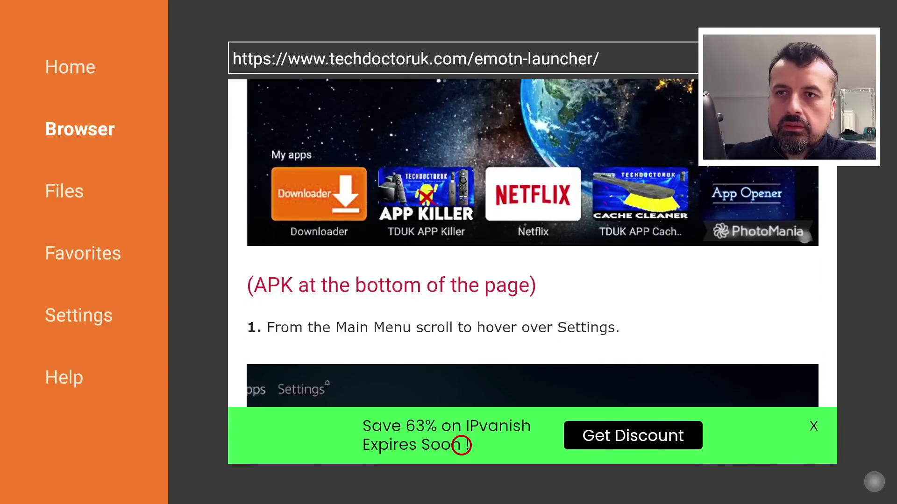
{"action": "scroll", "coordinate": [462, 445], "scroll_direction": "down", "scroll_amount": 5}
{"action": "scroll", "coordinate": [461, 445], "scroll_direction": "down", "scroll_amount": 8}
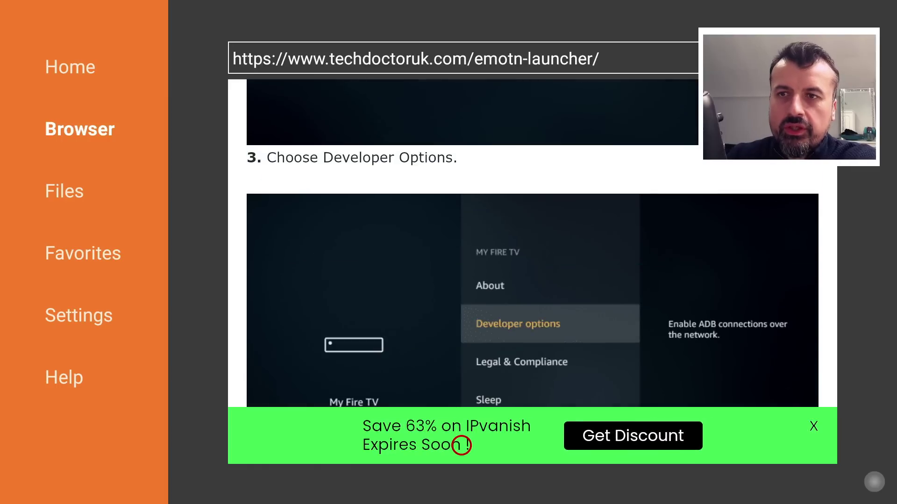
{"action": "scroll", "coordinate": [461, 445], "scroll_direction": "down", "scroll_amount": 10}
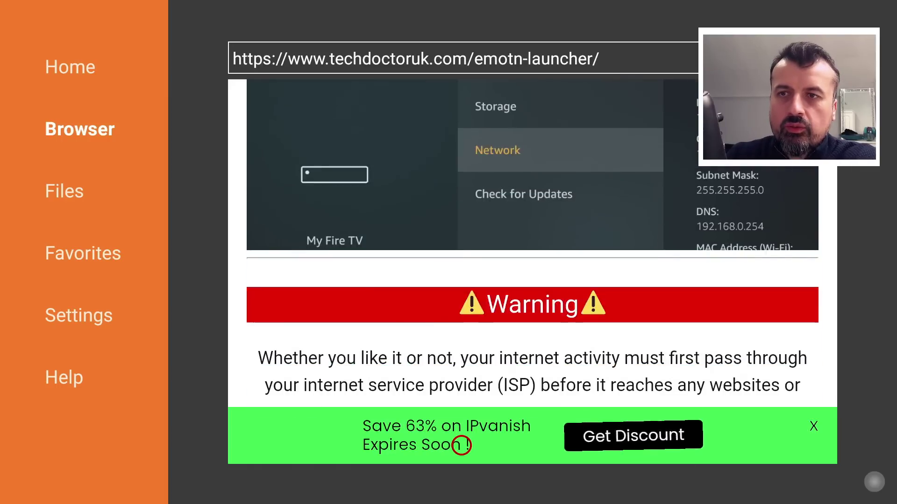
{"action": "scroll", "coordinate": [461, 445], "scroll_direction": "down", "scroll_amount": 8}
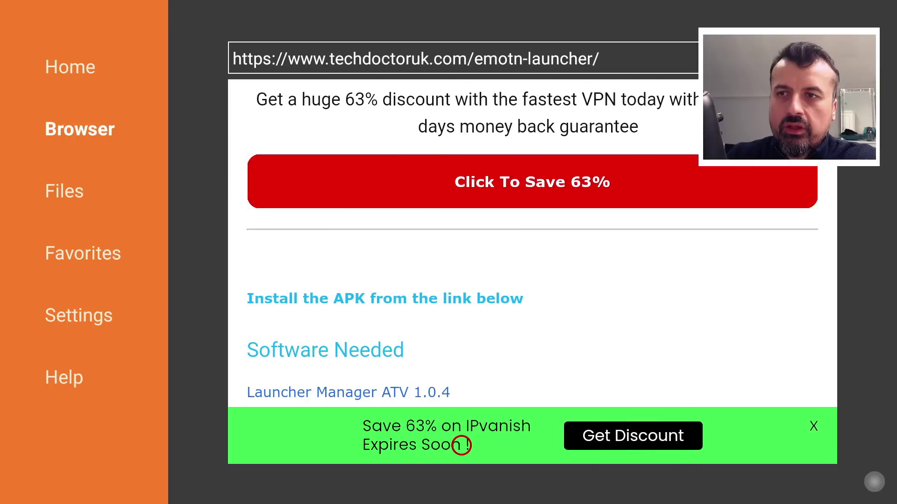
{"action": "scroll", "coordinate": [462, 445], "scroll_direction": "down", "scroll_amount": 3}
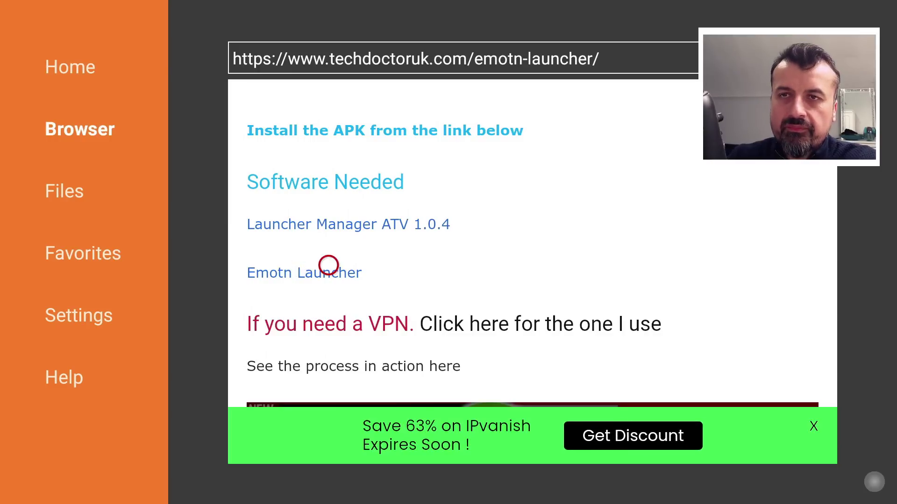
{"action": "left_click", "coordinate": [328, 265]}
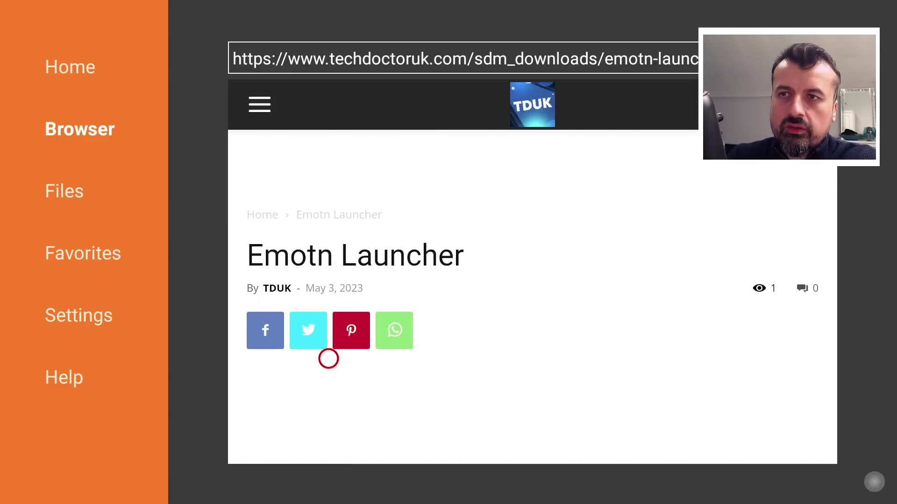
{"action": "scroll", "coordinate": [328, 445], "scroll_direction": "down", "scroll_amount": 5}
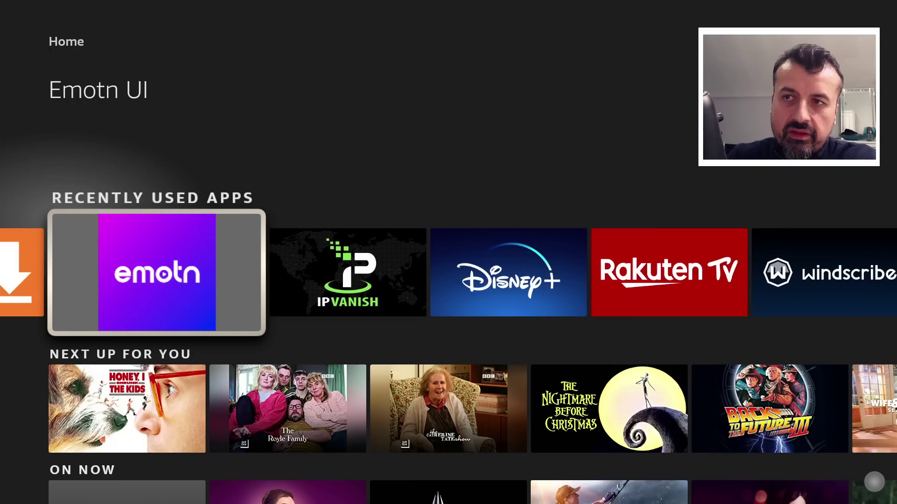
- Open Emotn UI from Fire TV's recently used apps, view the Apps grid, and return to its home
{"action": "key", "text": "Home"}
{"action": "key", "text": "Down"}
{"action": "key", "text": "Down"}
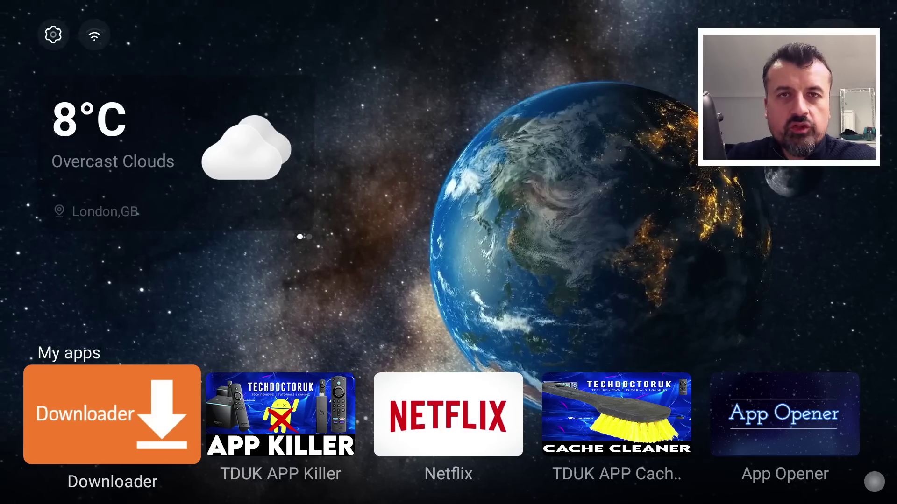
{"action": "key", "text": "Right"}
{"action": "key", "text": "Right"}
{"action": "key", "text": "Right"}
{"action": "key", "text": "Right"}
{"action": "key", "text": "Right"}
{"action": "key", "text": "Return"}
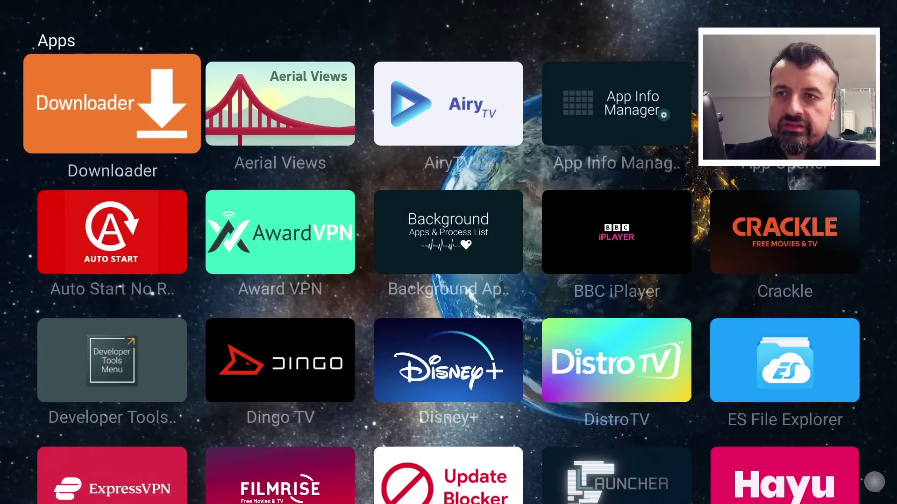
{"action": "key", "text": "Escape"}
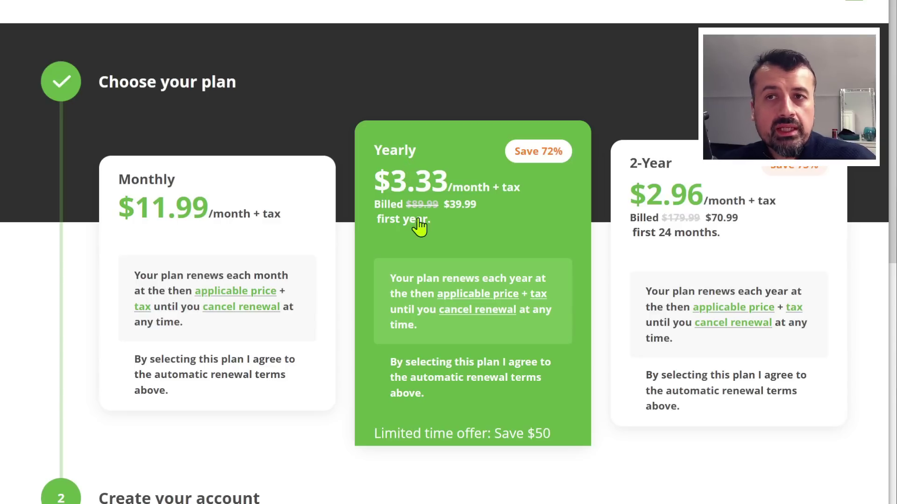
- Select the IPVanish 2-Year plan, billed $70.99 for the first 24 months
{"action": "left_click", "coordinate": [719, 255]}
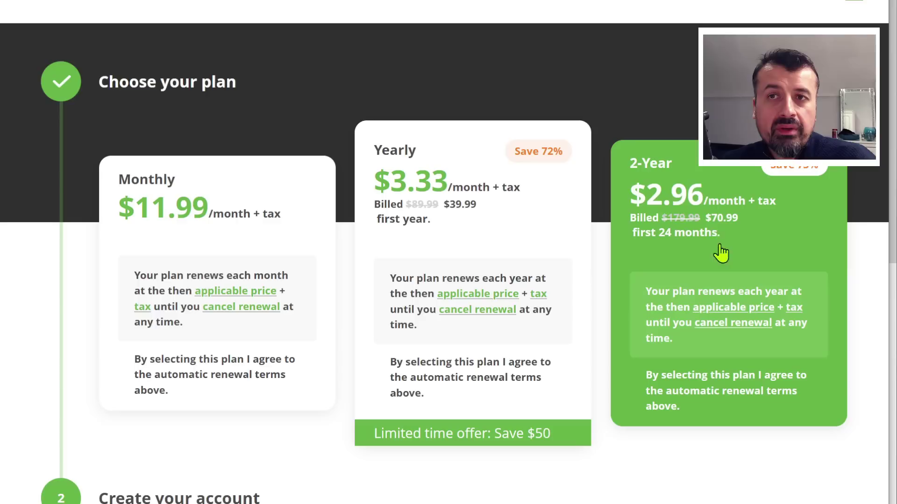